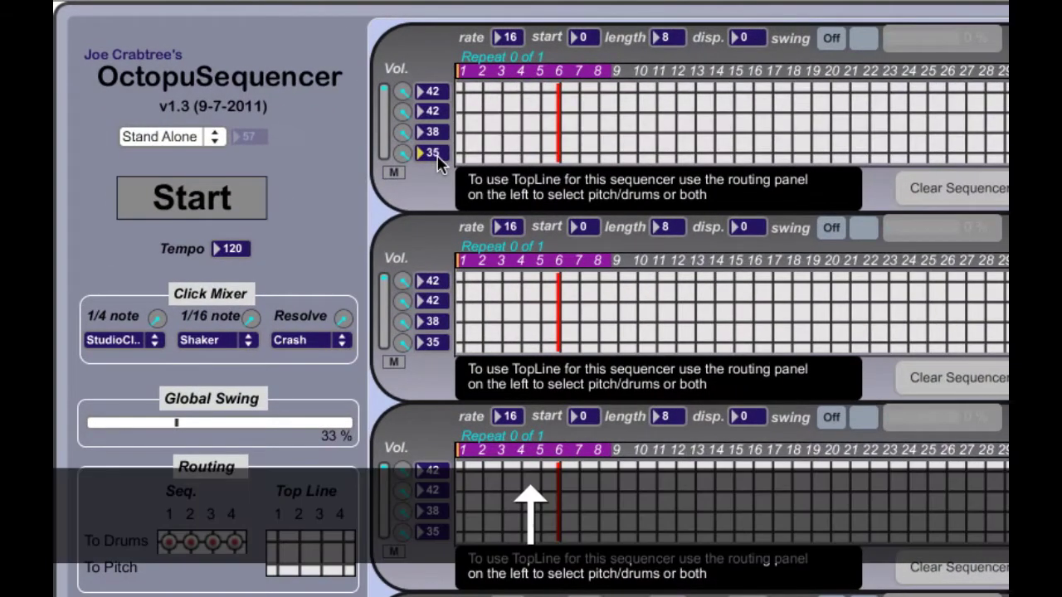
- Set sequencer 1's bottom row to note 44; place 44 on steps 1, 3, 4, 6 and 38 on steps 2, 5, 7, 8
left_click_drag(437, 162, 440, 141)
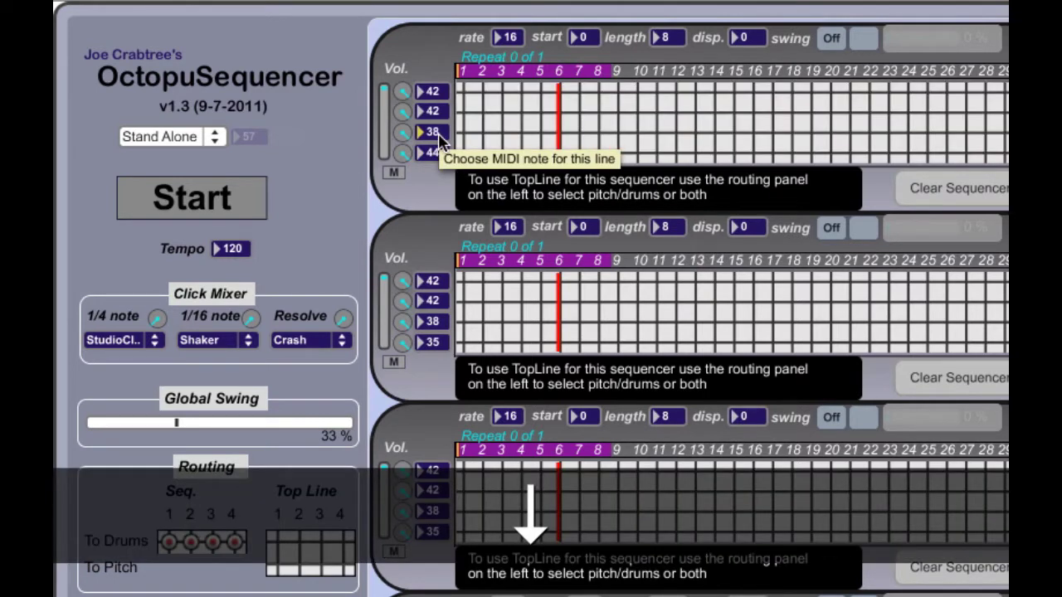
left_click(440, 141)
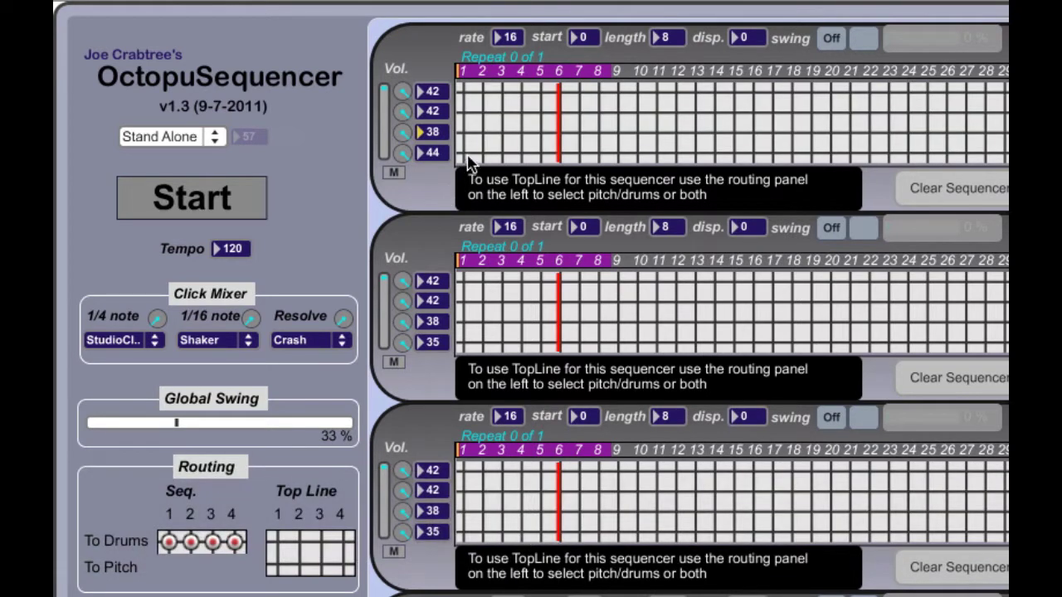
left_click(463, 154)
left_click(482, 133)
left_click(502, 153)
left_click(521, 153)
left_click(540, 132)
left_click(558, 154)
left_click(578, 133)
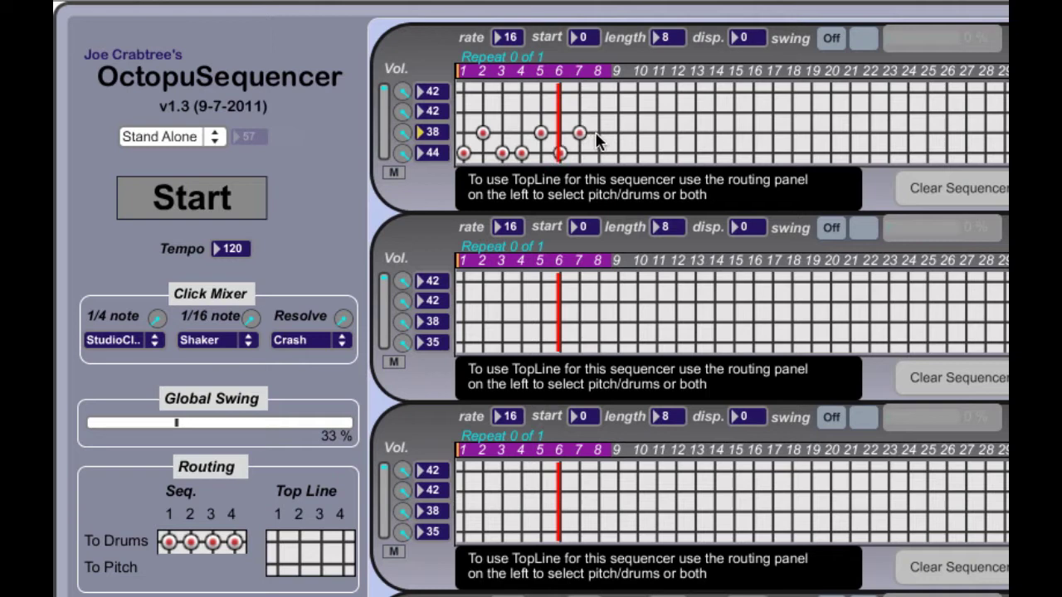
left_click(598, 133)
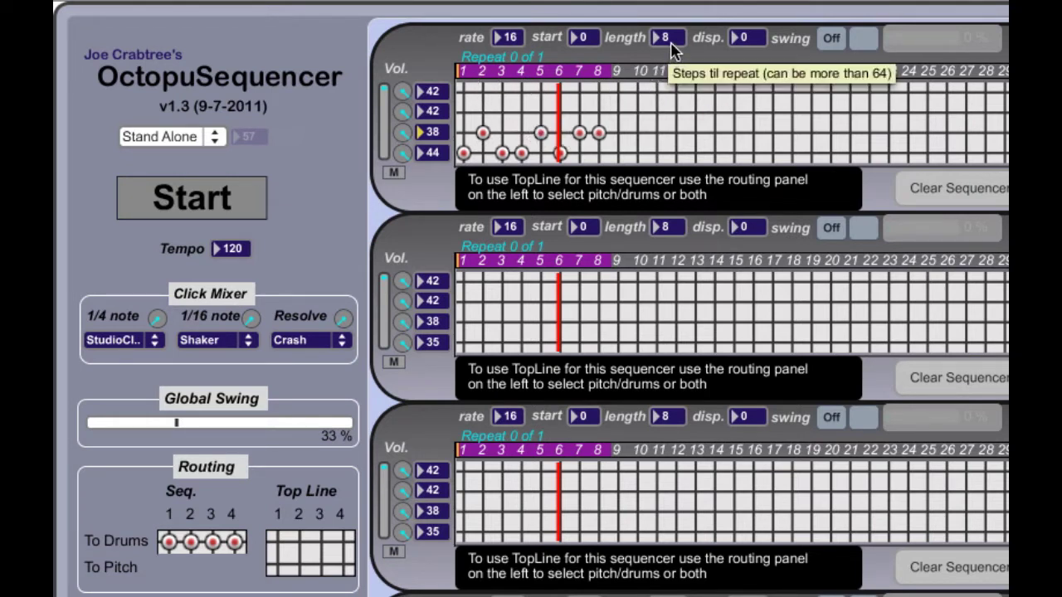
left_click_drag(670, 46, 672, 32)
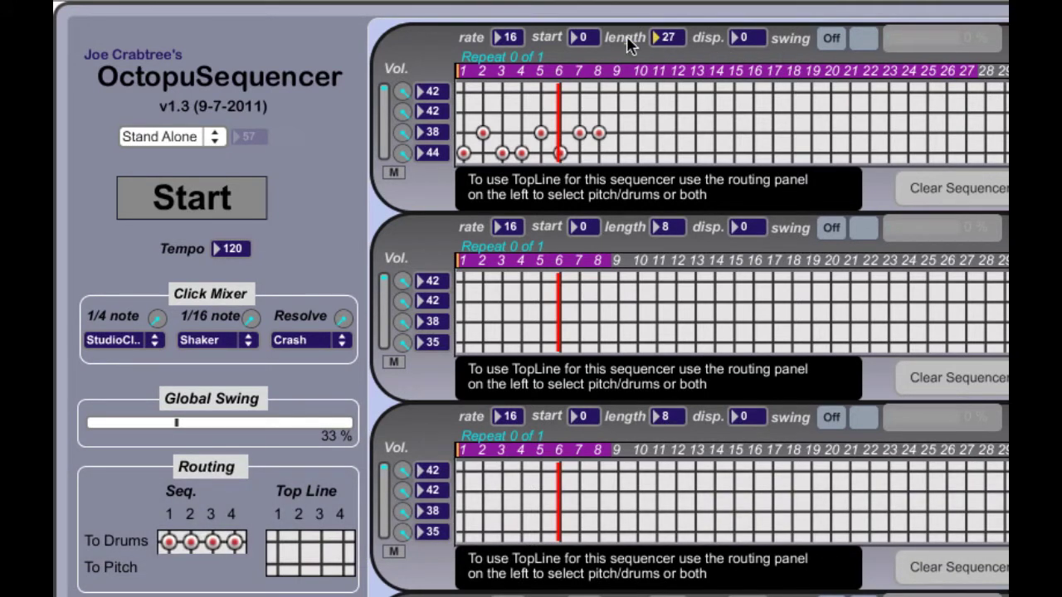
key("space")
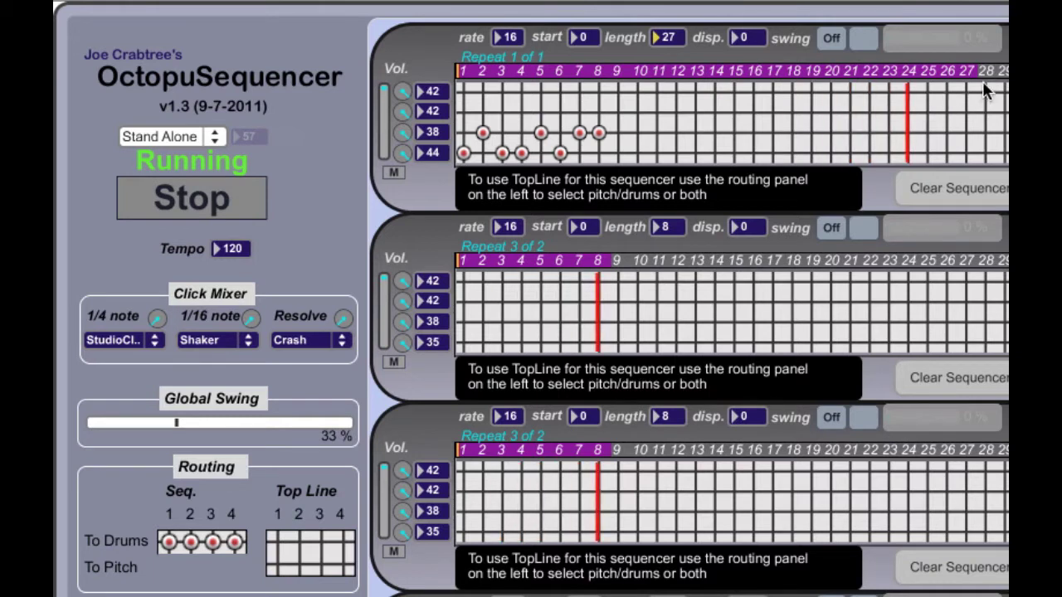
key("space")
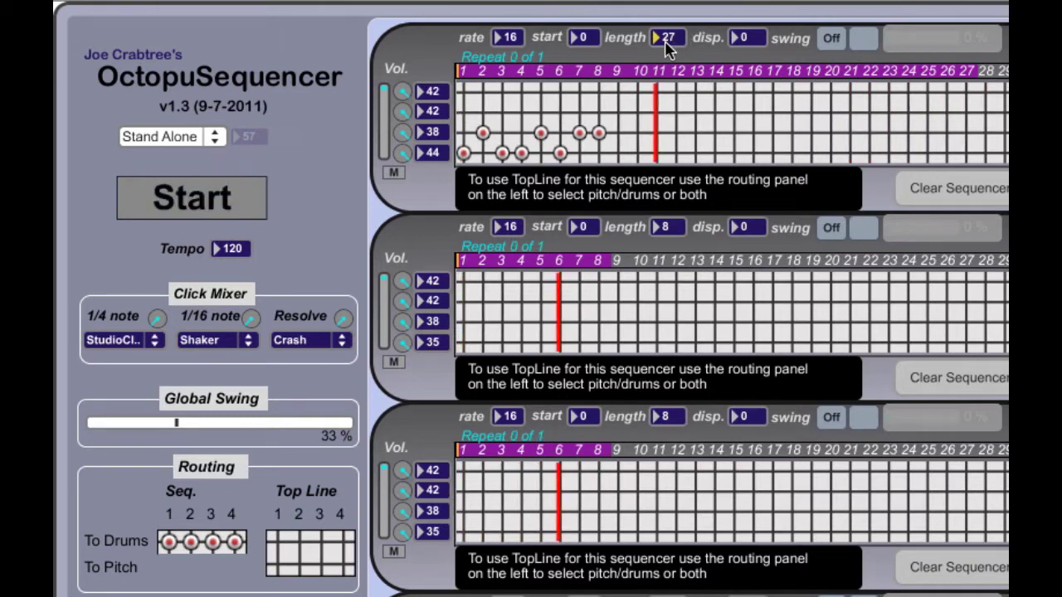
type("8")
key("Return")
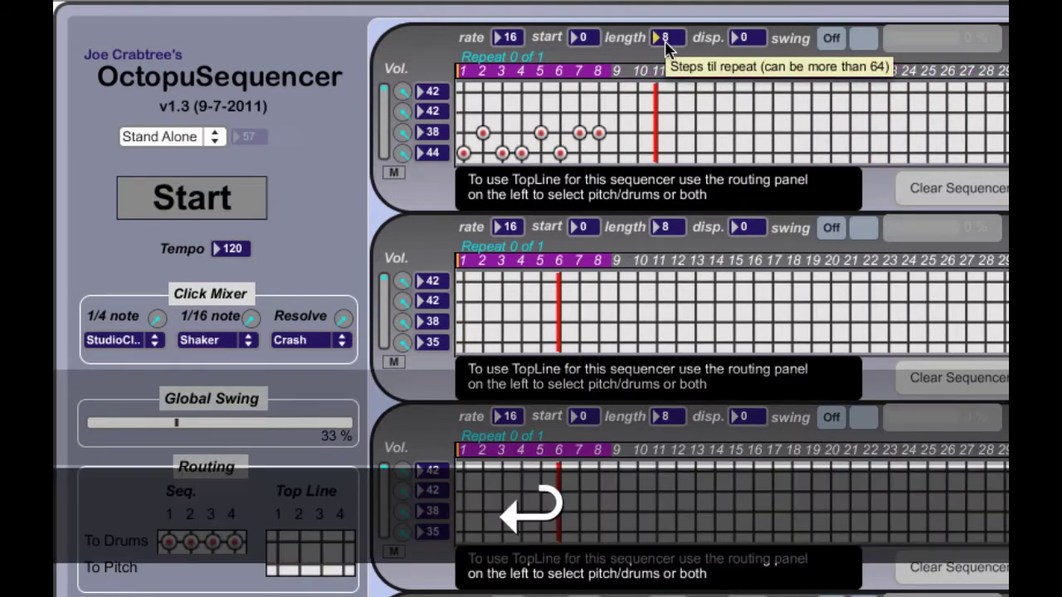
key("space")
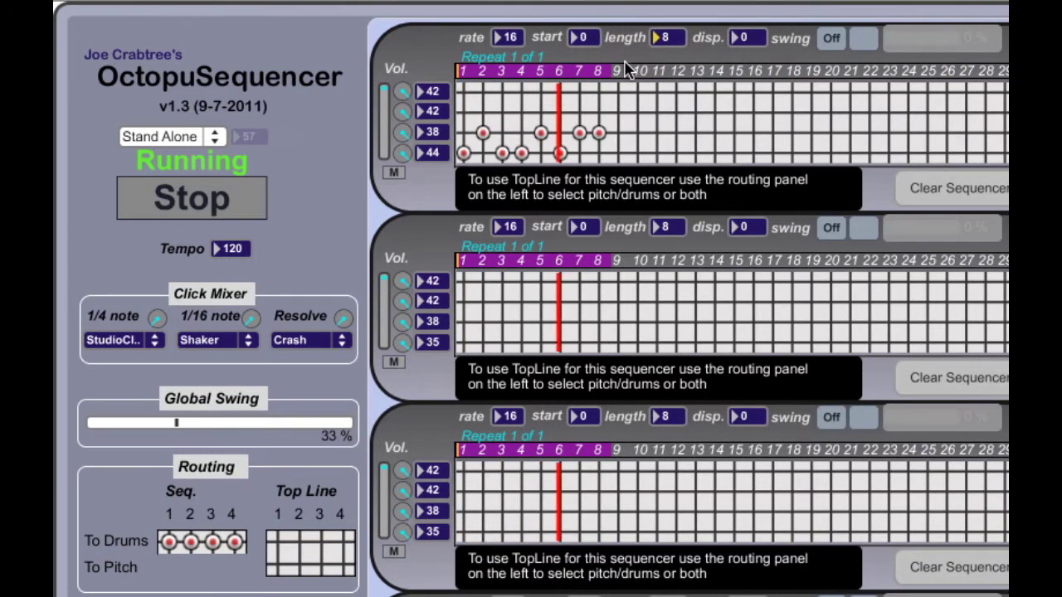
key("space")
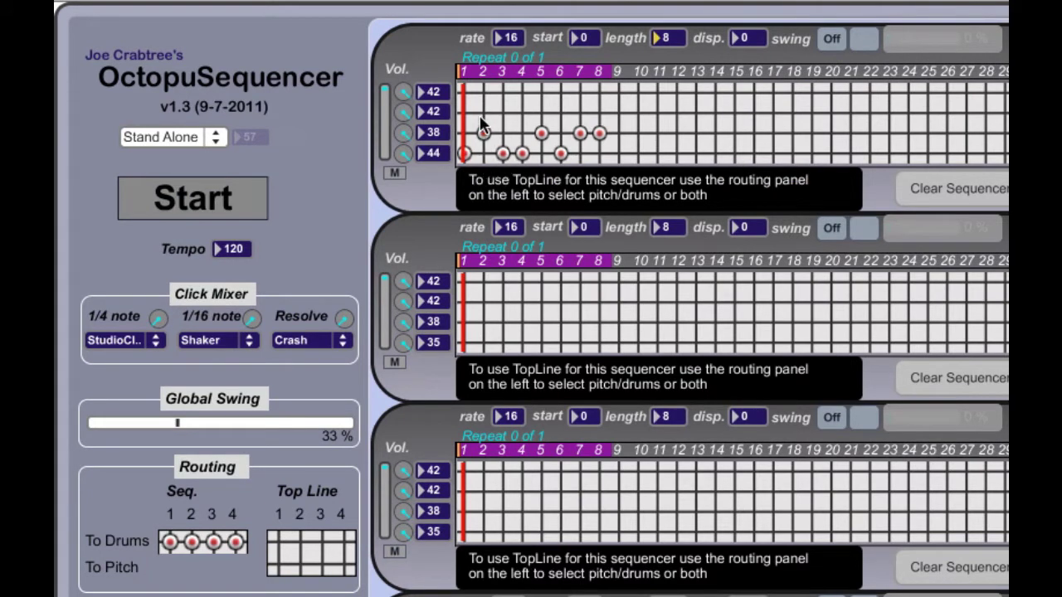
- Mute sequencer 1 and set sequencer 2's third row to note 43
left_click(395, 174)
left_click(433, 343)
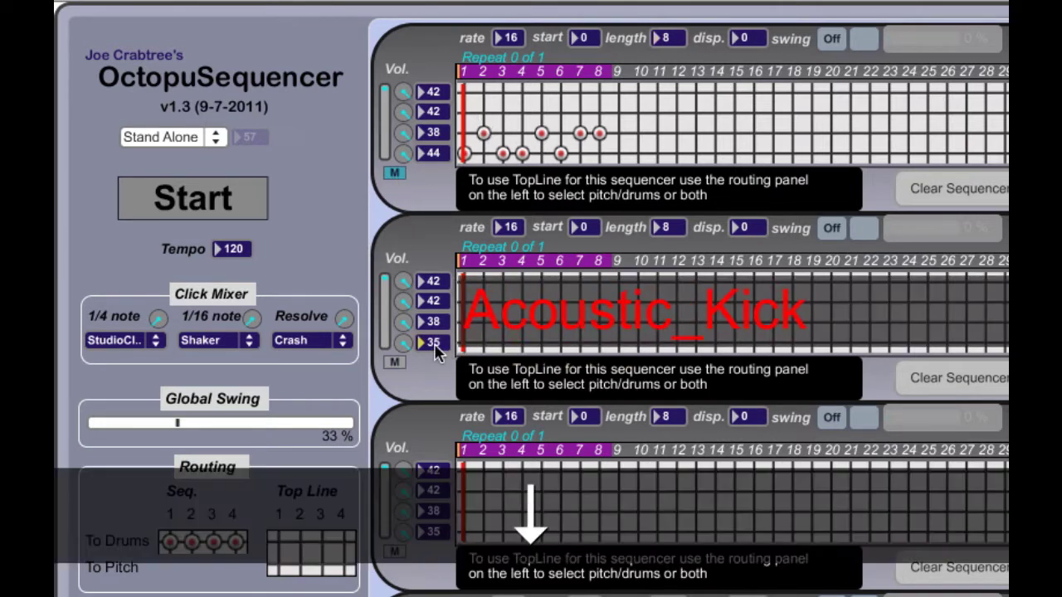
left_click_drag(437, 330, 438, 323)
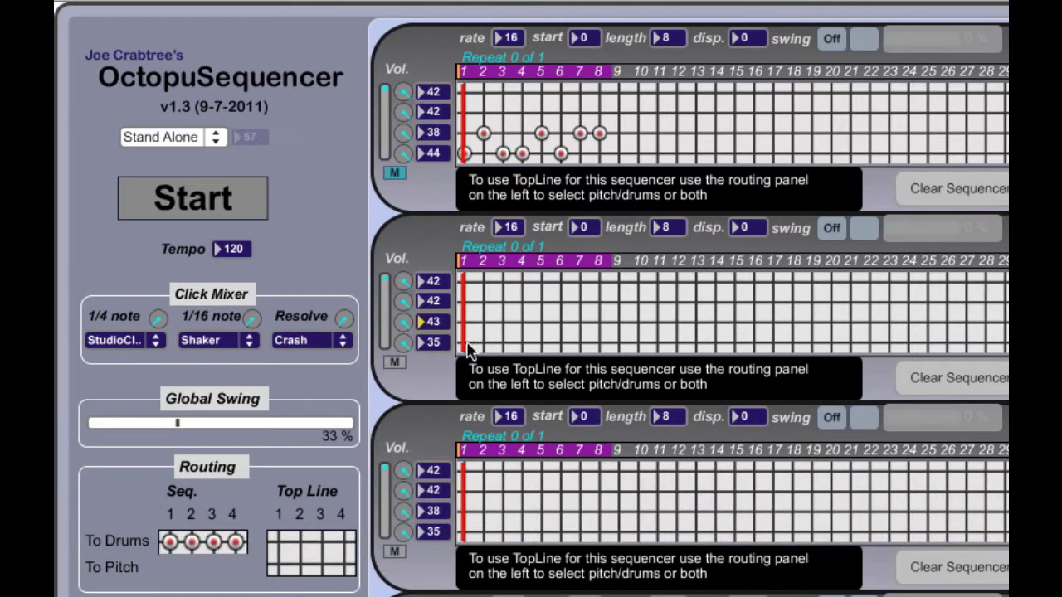
- Program sequencer 2: kicks (35) on steps 1, 3, 5, 6, 10; floor tom (43) on steps 2, 4, 7, 12
left_click(464, 342)
left_click(482, 323)
left_click(502, 342)
left_click(526, 327)
left_click(542, 343)
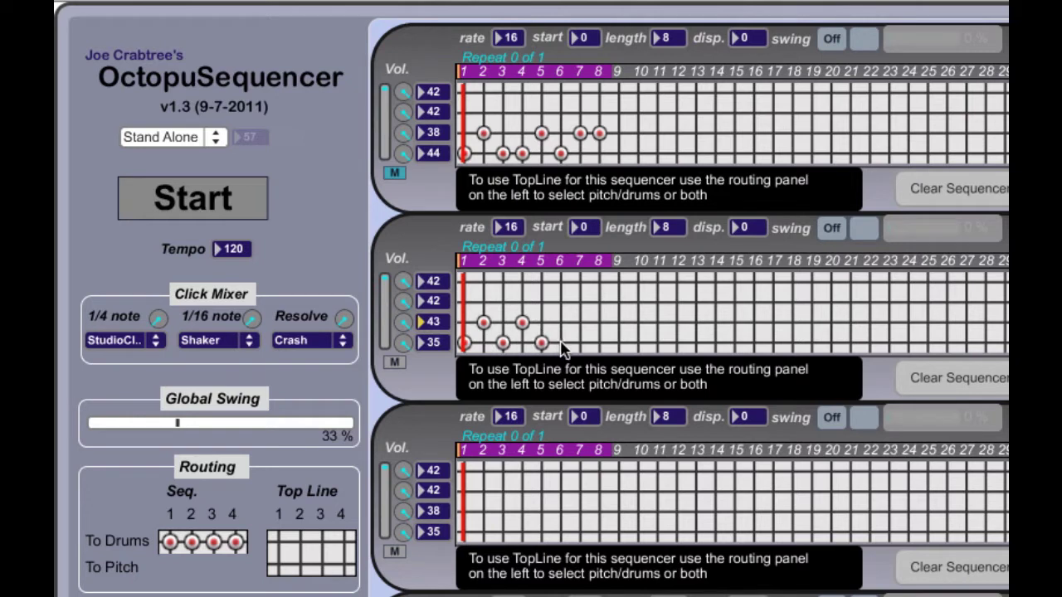
left_click(560, 344)
left_click(580, 323)
left_click(637, 342)
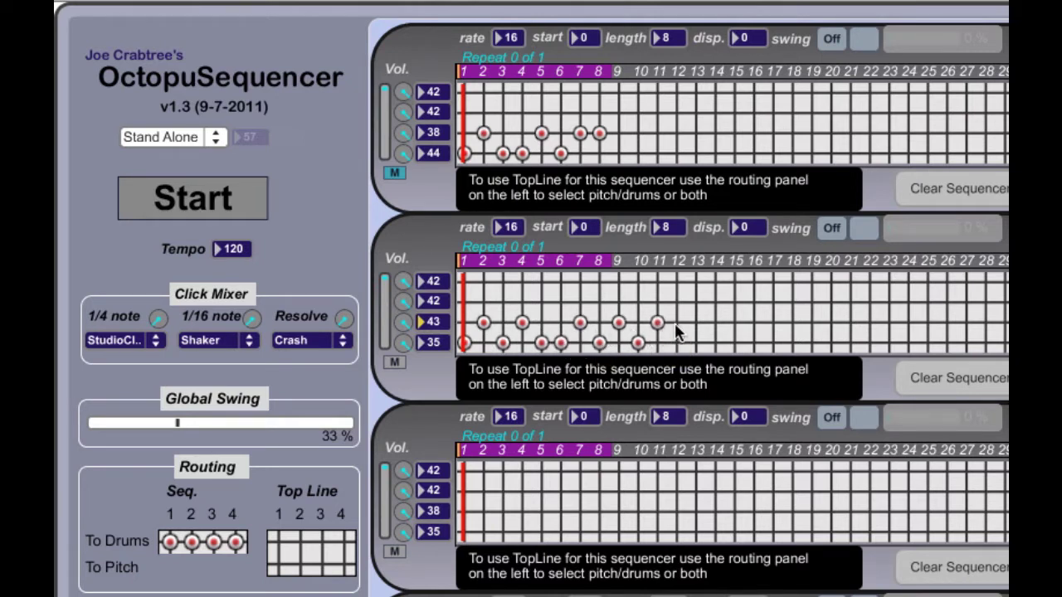
left_click(677, 323)
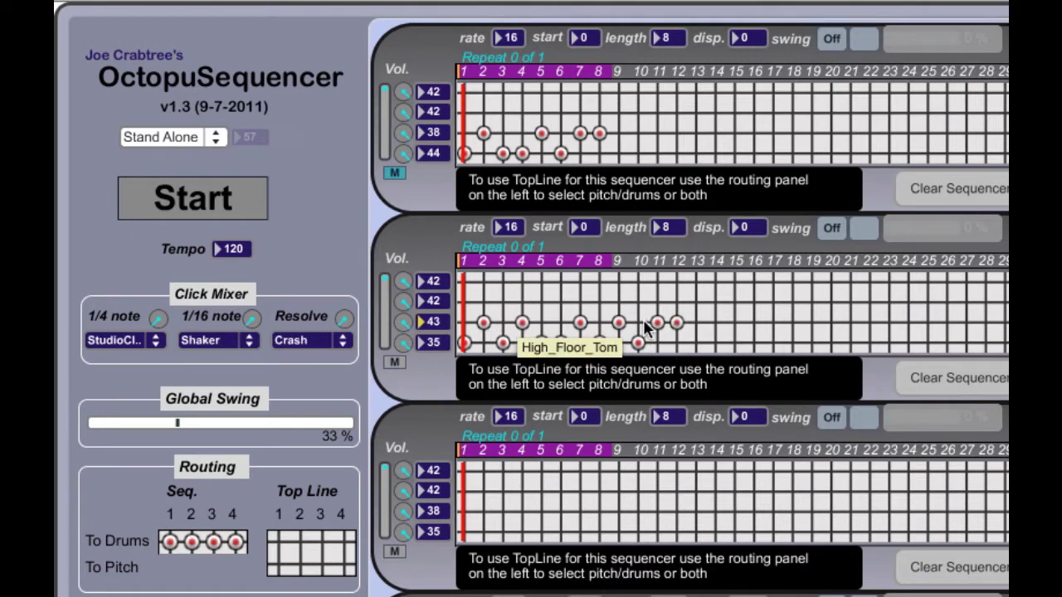
- Set sequencer 2's loop length to 12 steps
left_click(669, 227)
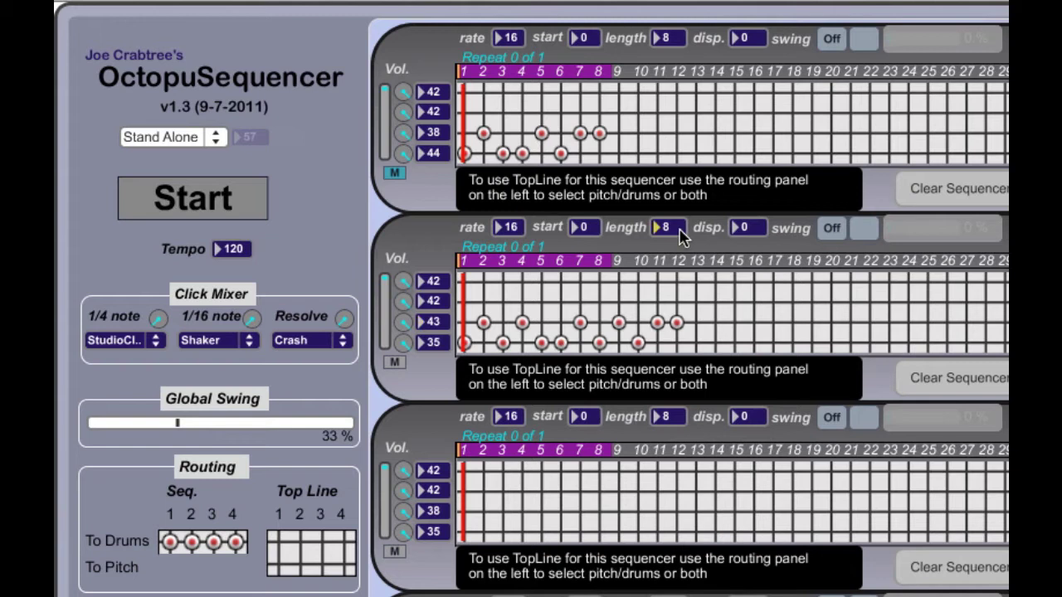
type("12")
key("Return")
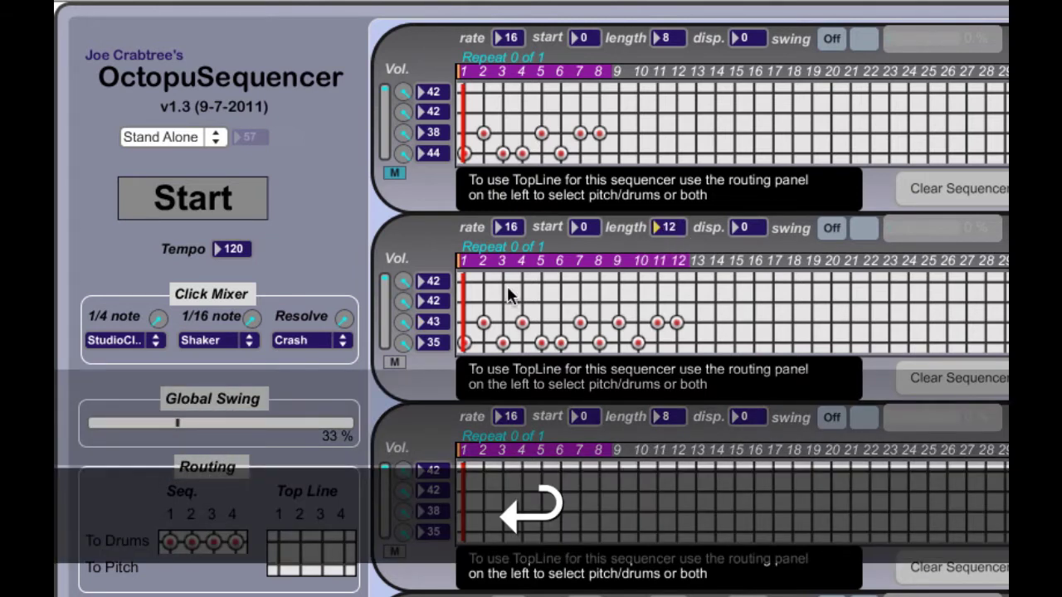
- Play and stop the patterns twice to audition the 12-step groove
key("space")
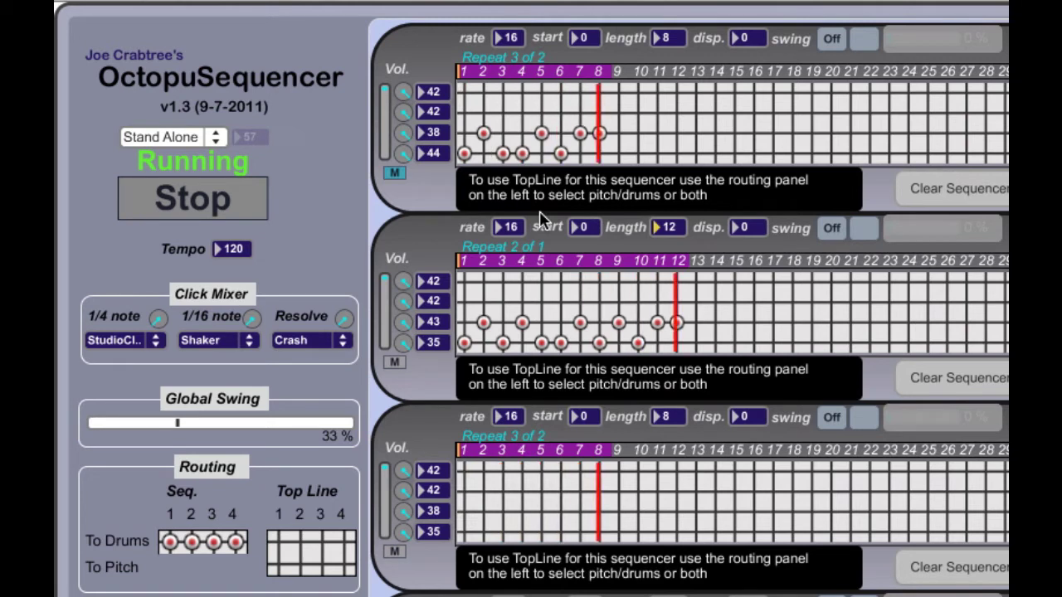
key("space")
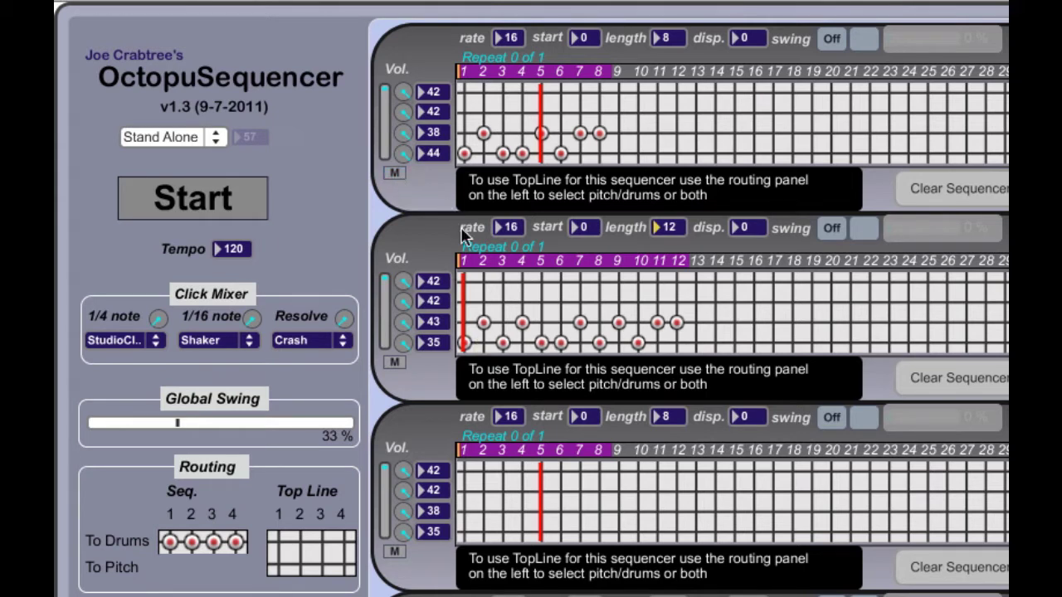
key("space")
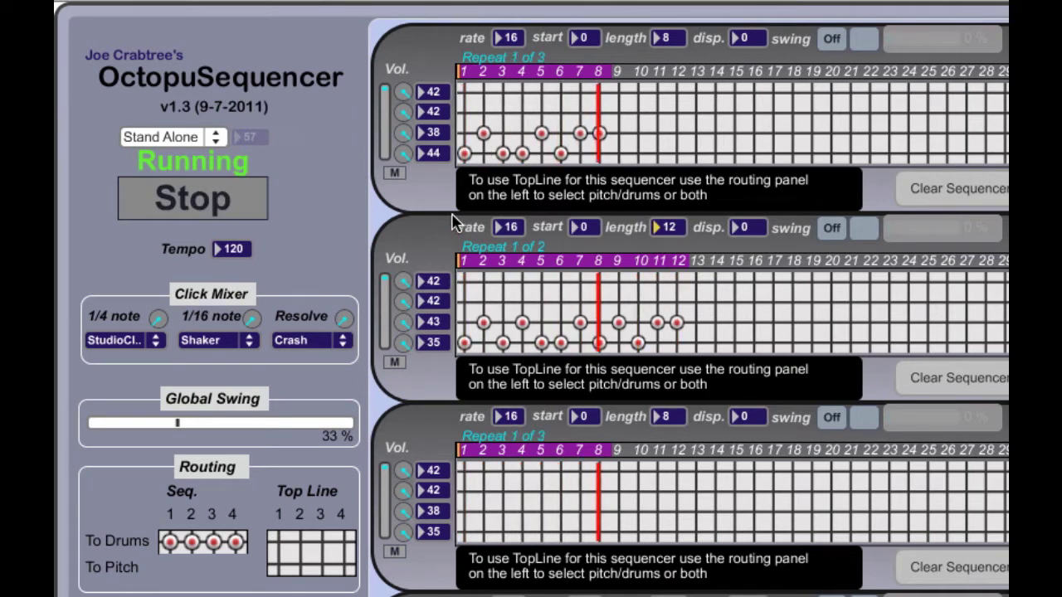
key("space")
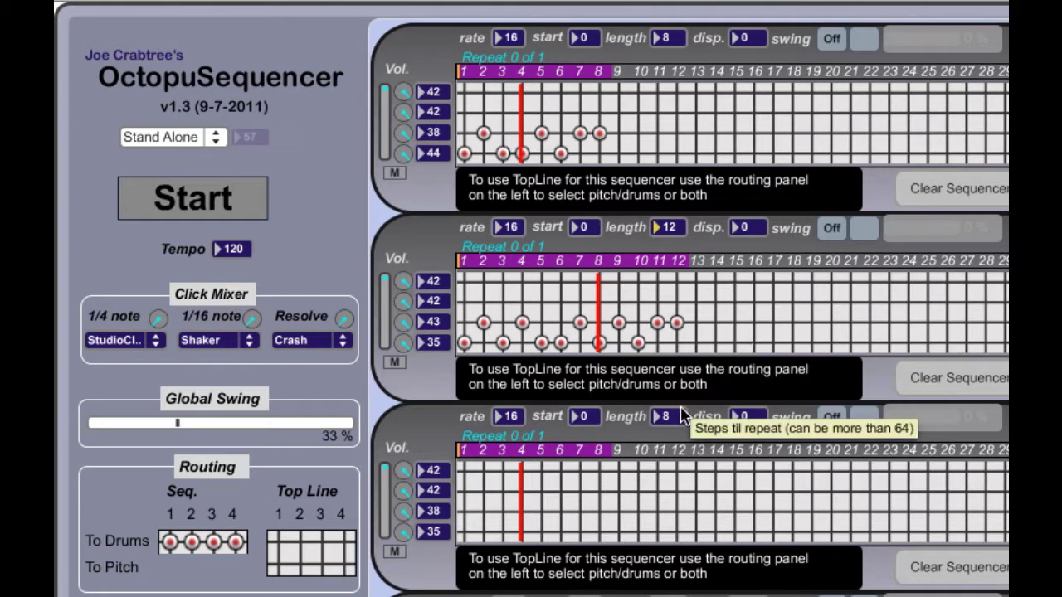
- Set sequencer 3's loop length to 0 and briefly audition playback
left_click_drag(676, 422, 676, 430)
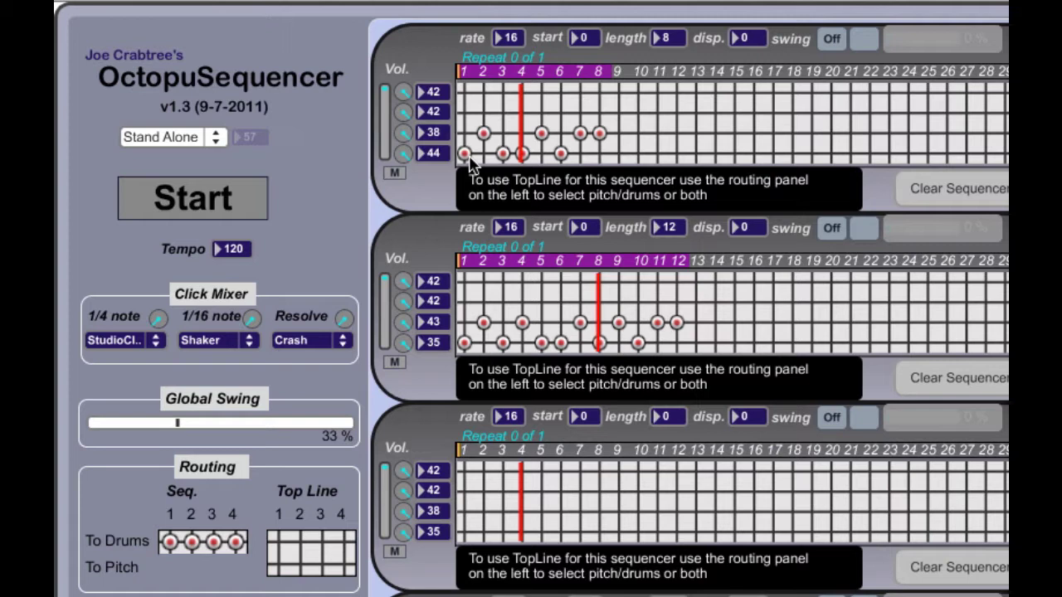
key("space")
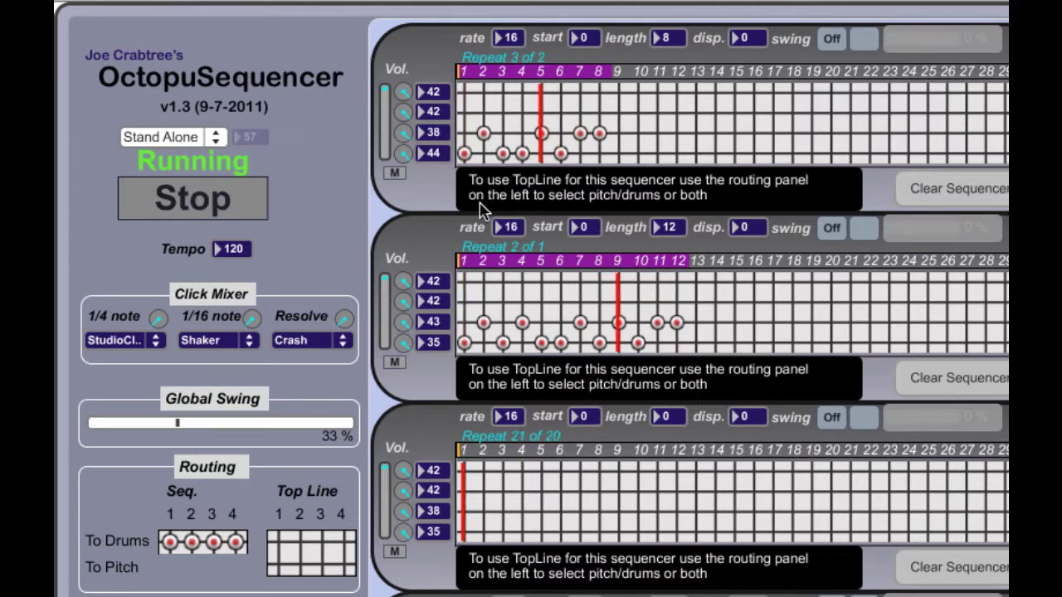
key("space")
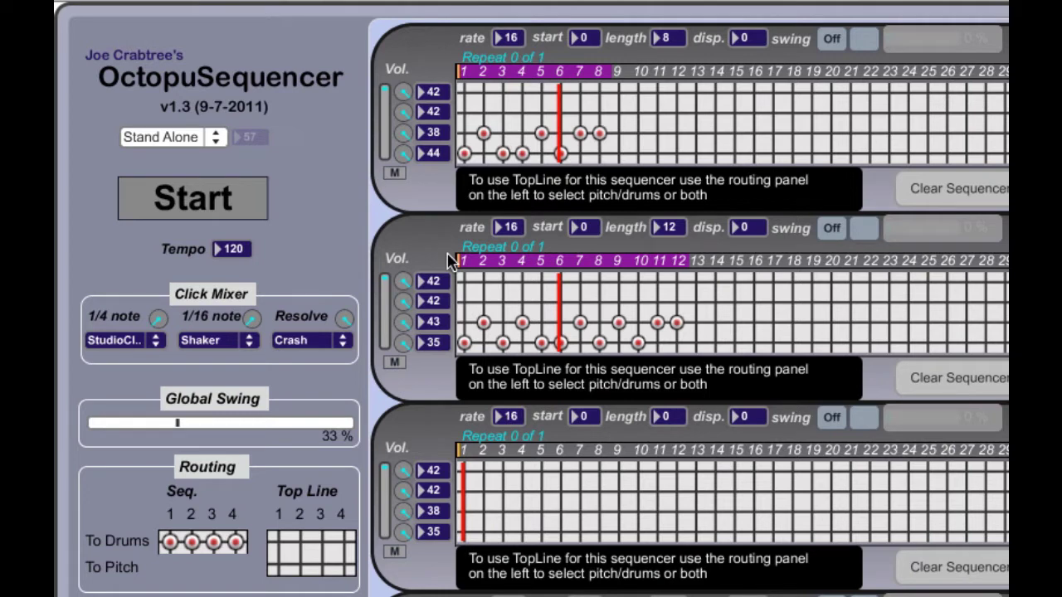
- Play and stop the patterns again, leaving playback running
key("space")
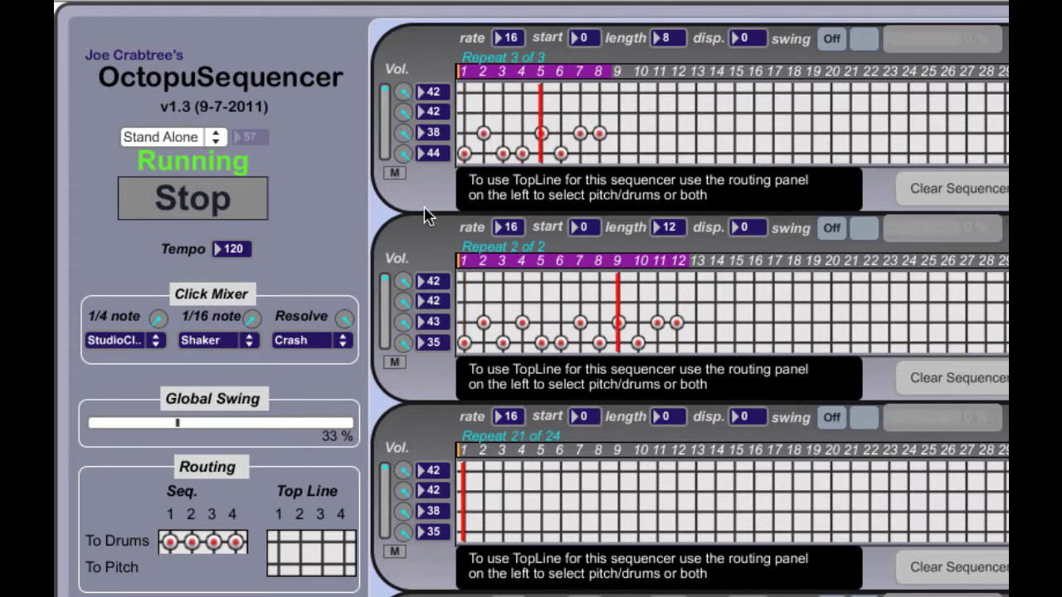
key("space")
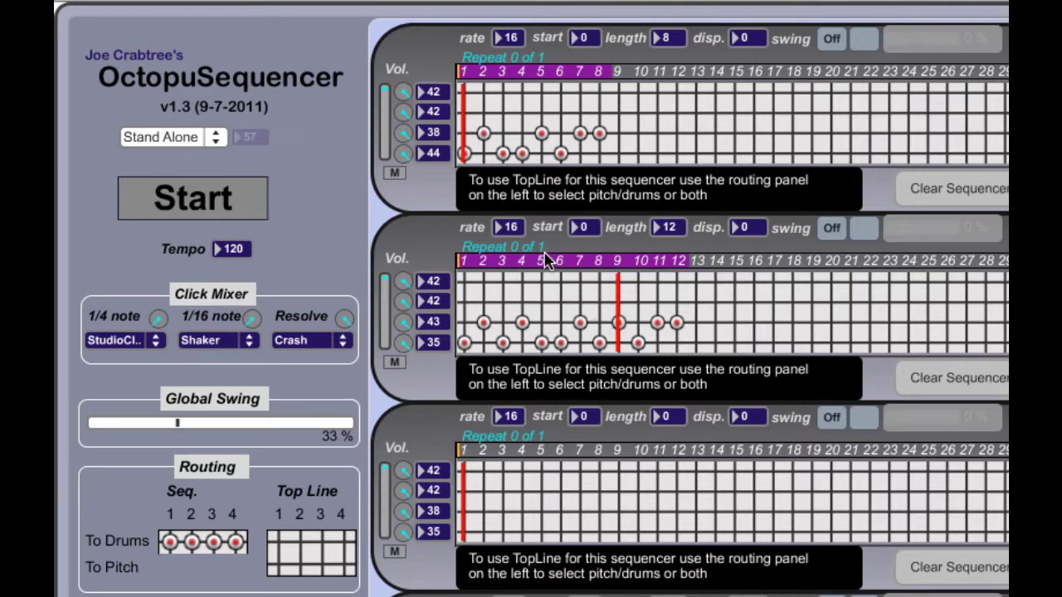
key("space")
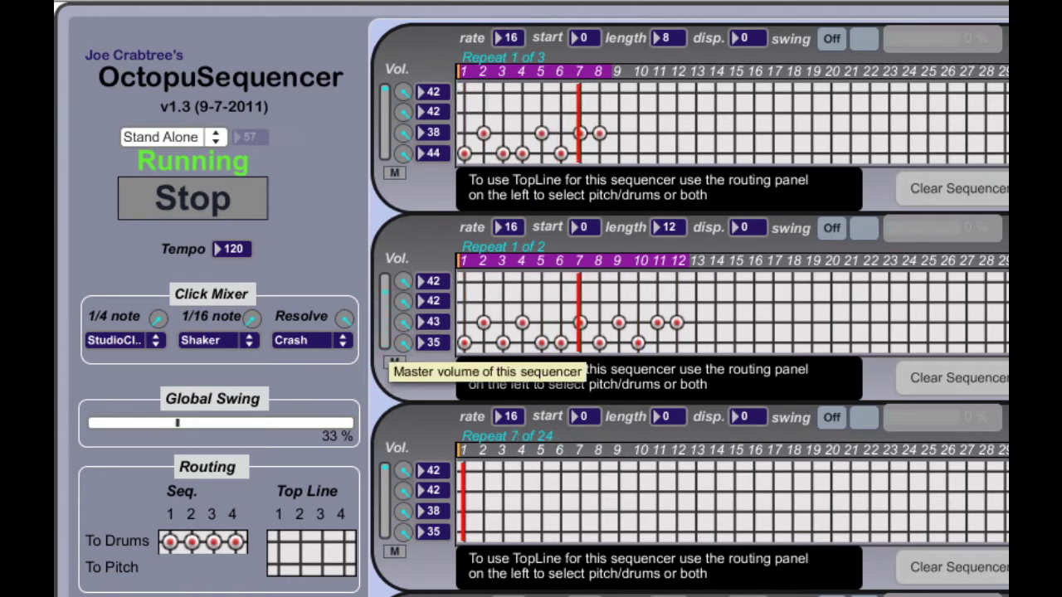
- Raise sequencer 2's Vol. slider to full and drop sequencer 1's Vol. slider to silent
left_click_drag(384, 347, 384, 276)
left_click_drag(387, 157, 384, 133)
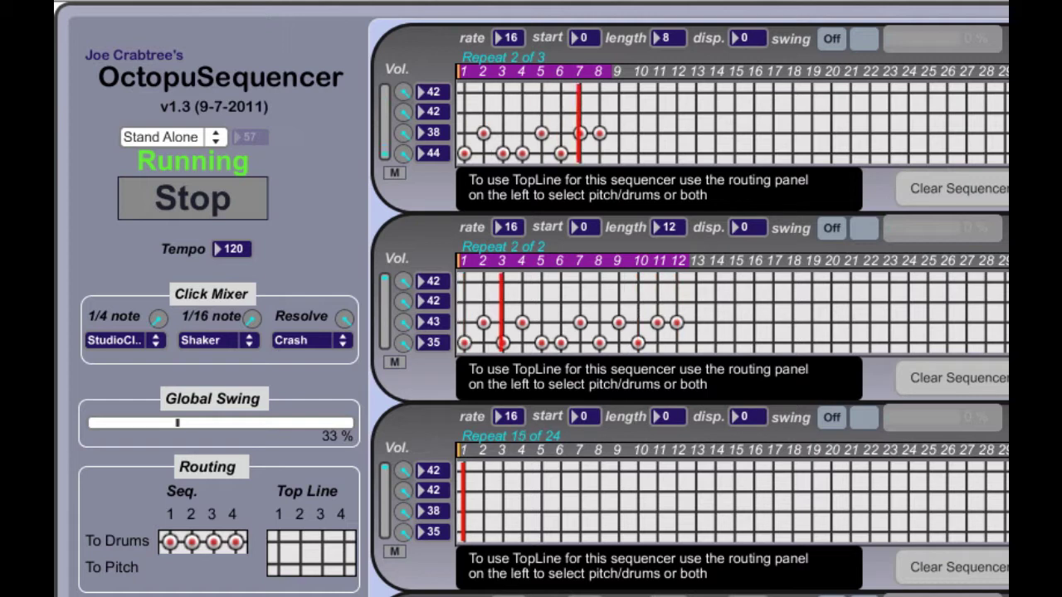
left_click_drag(384, 132, 384, 154)
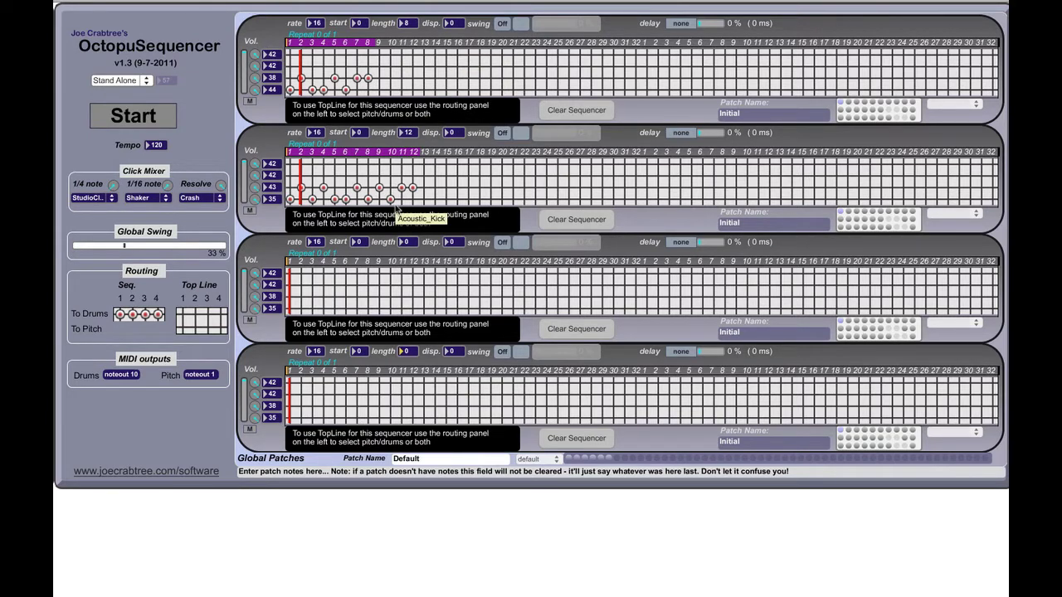
- Clear sequencers 1 and 2 and set sequencer 1's top row to Ride_Bell 53
left_click(552, 114)
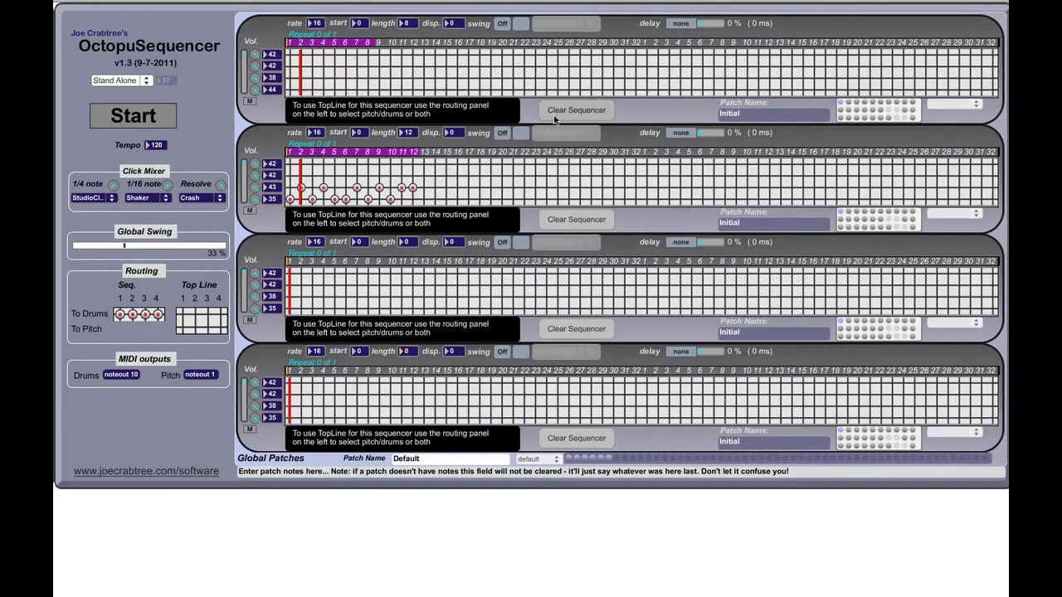
left_click(550, 224)
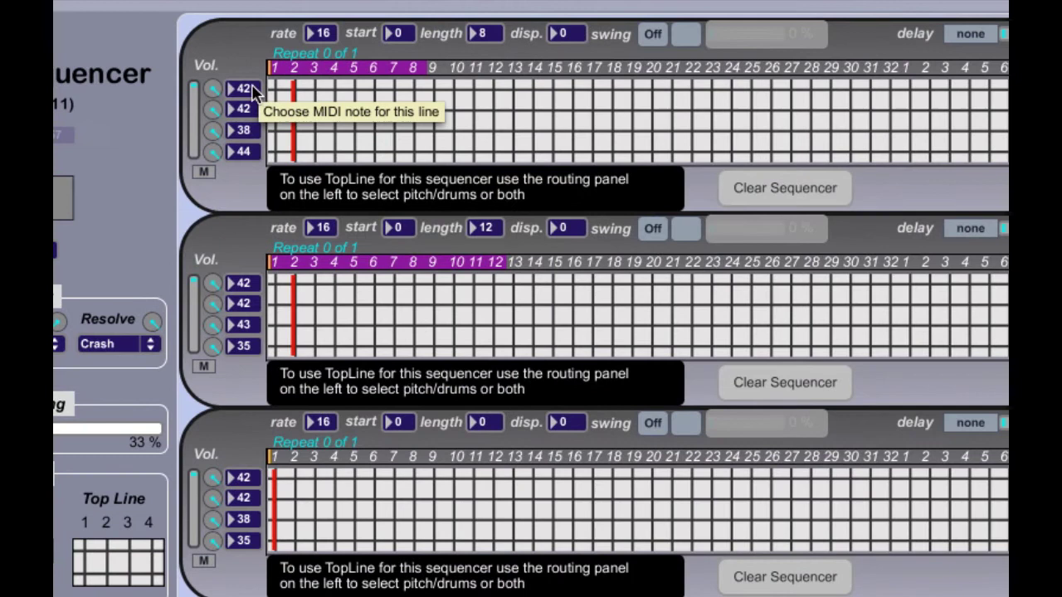
left_click_drag(244, 89, 244, 89)
key("Up")
key("Up")
key("Up")
key("Up")
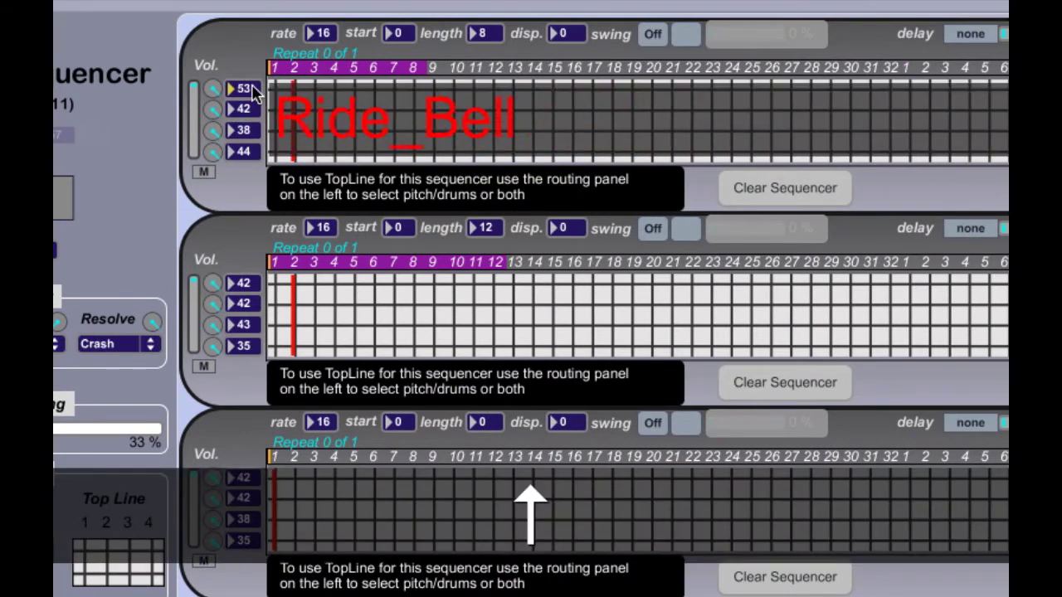
- Place Ride_Bell hits on steps 1, 5, 9 and 13
left_click(273, 88)
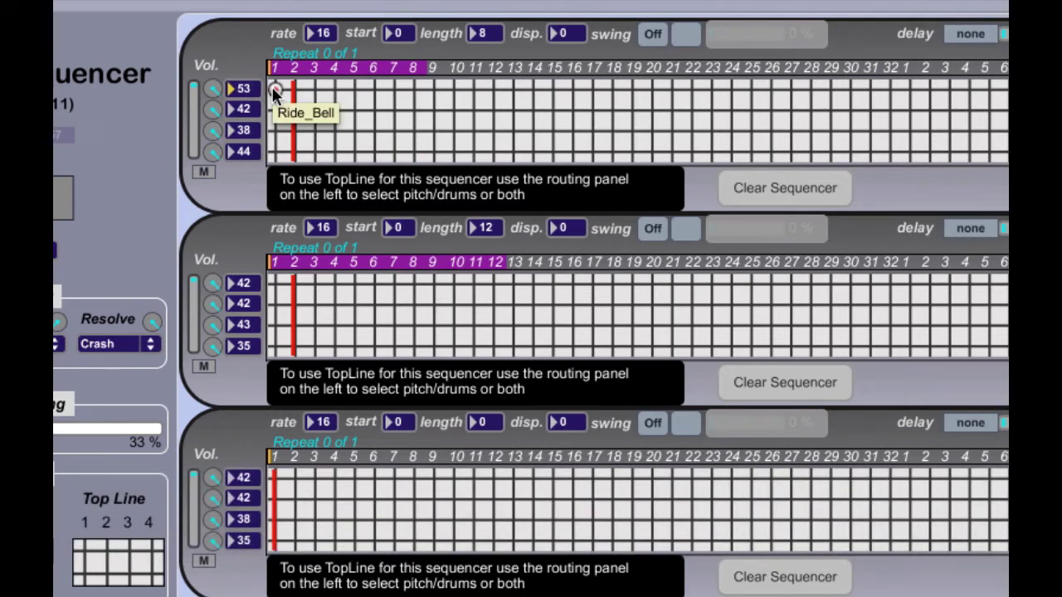
left_click(354, 90)
left_click(433, 89)
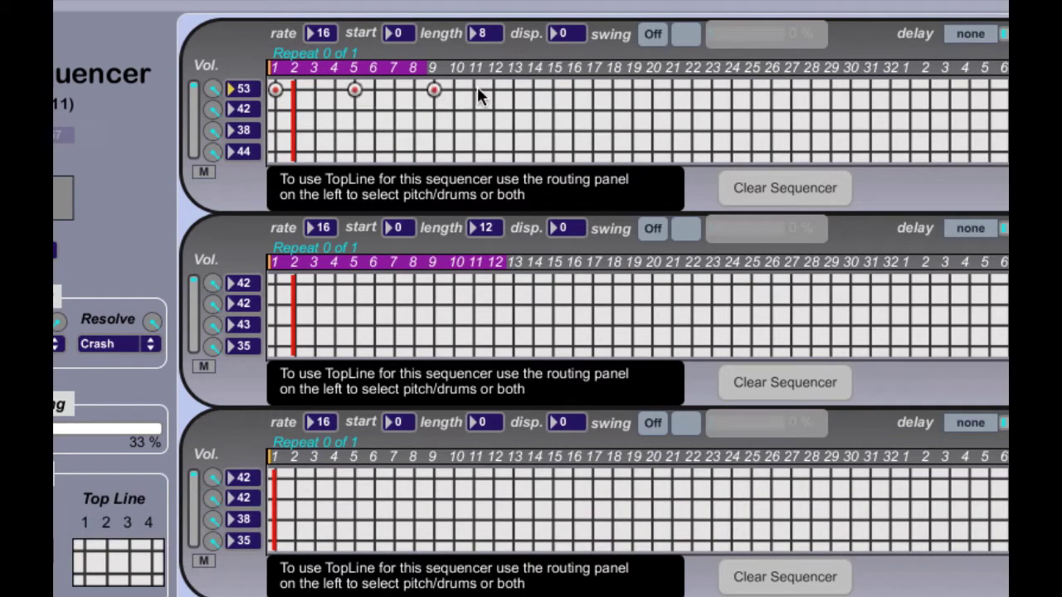
left_click(513, 89)
- Set sequencer 1's length to 16, then shorten it to 4 steps
left_click(487, 33)
type("16")
key("Return")
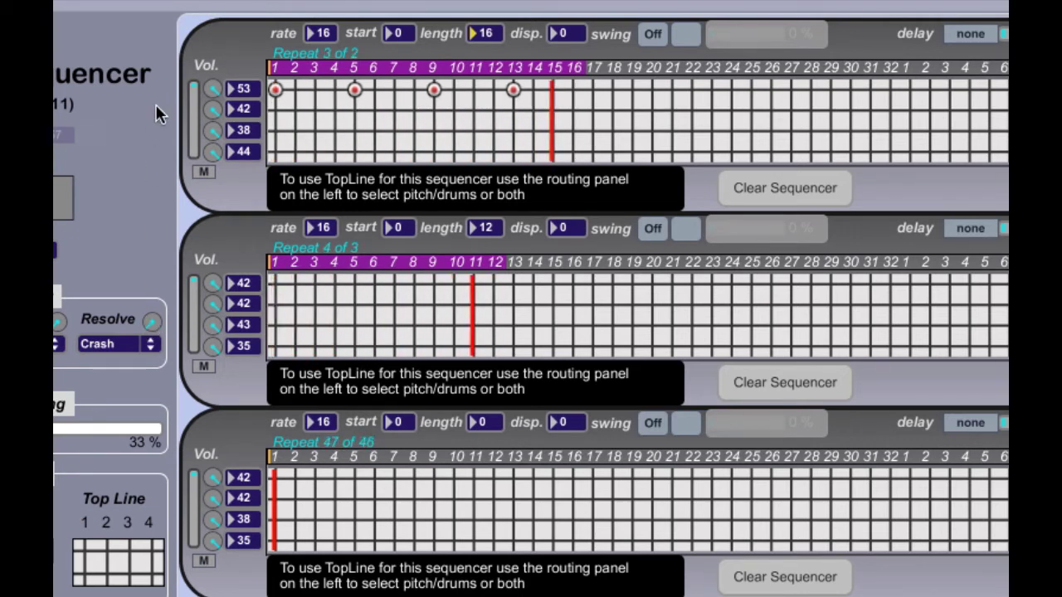
key("Return")
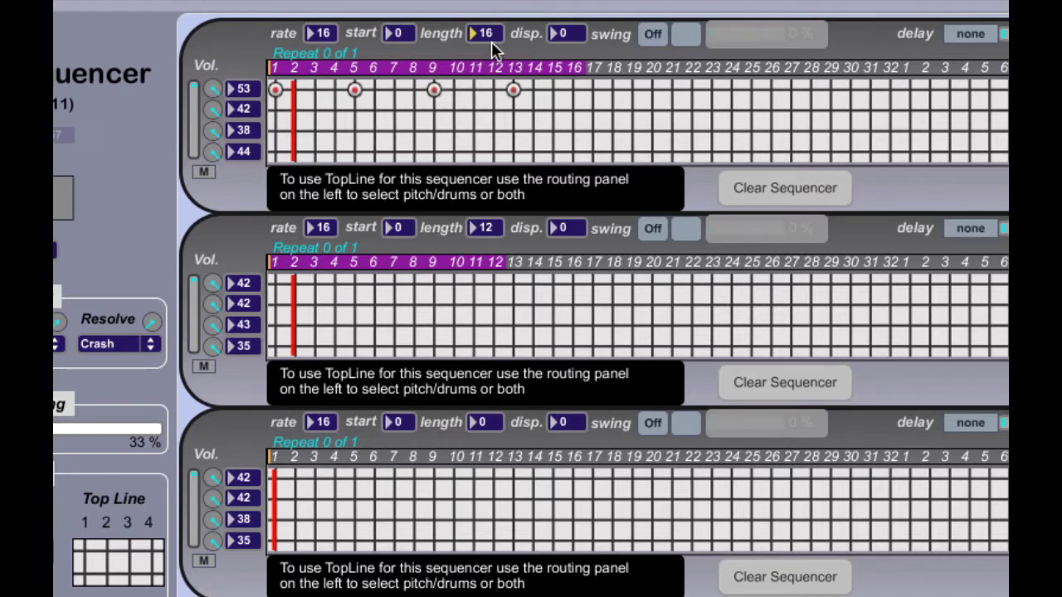
type("4")
key("Return")
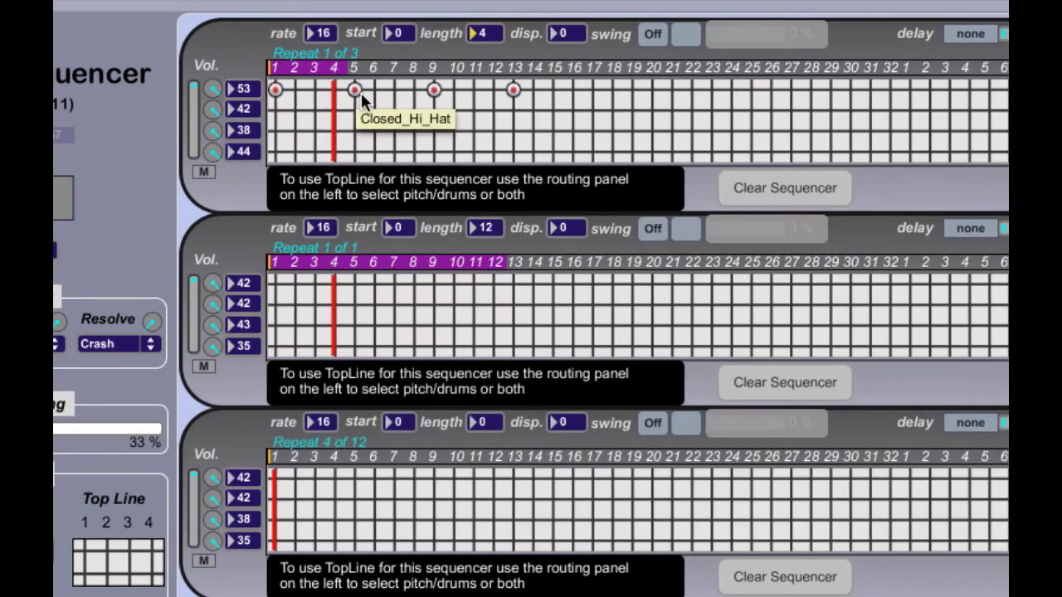
- Remove the Ride_Bell hits on steps 5, 9 and 13
left_click(358, 92)
left_click(433, 90)
left_click(513, 90)
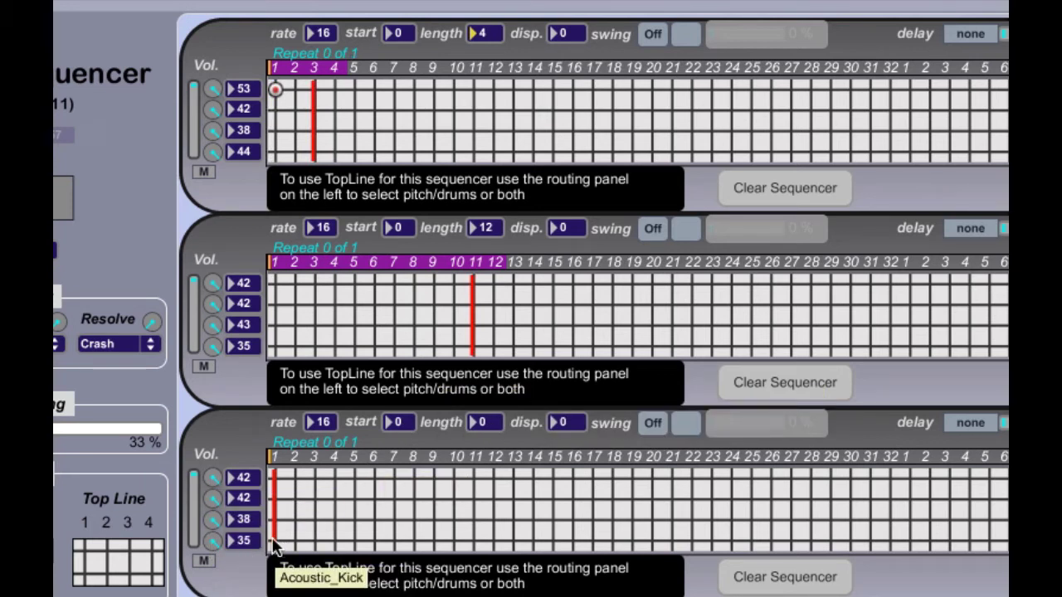
- Place a note-35 kick on step 1 of sequencer 3 and set its loop length to 8
left_click(274, 541)
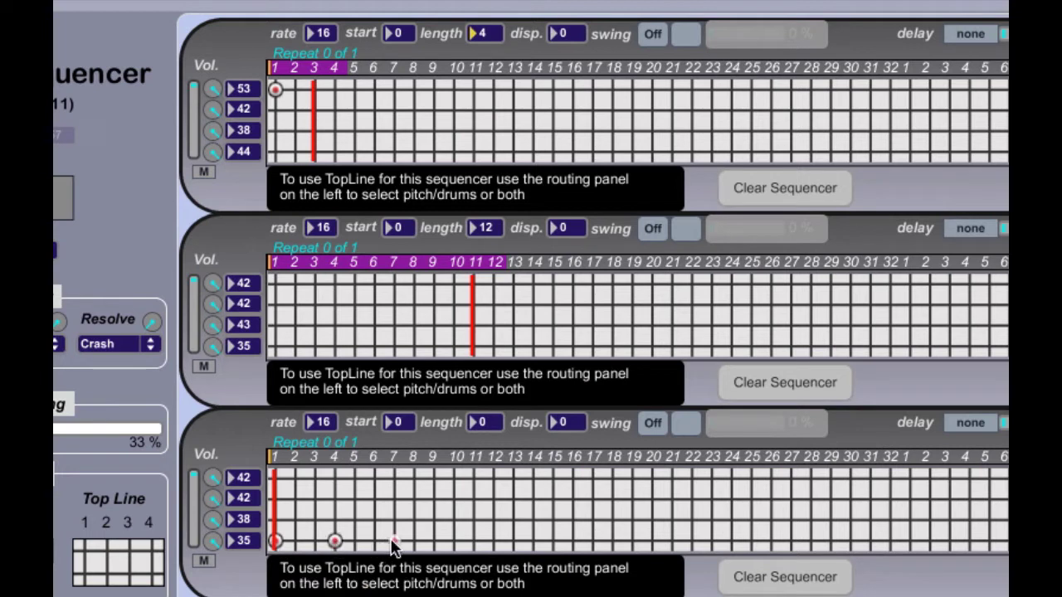
type("8")
key("Return")
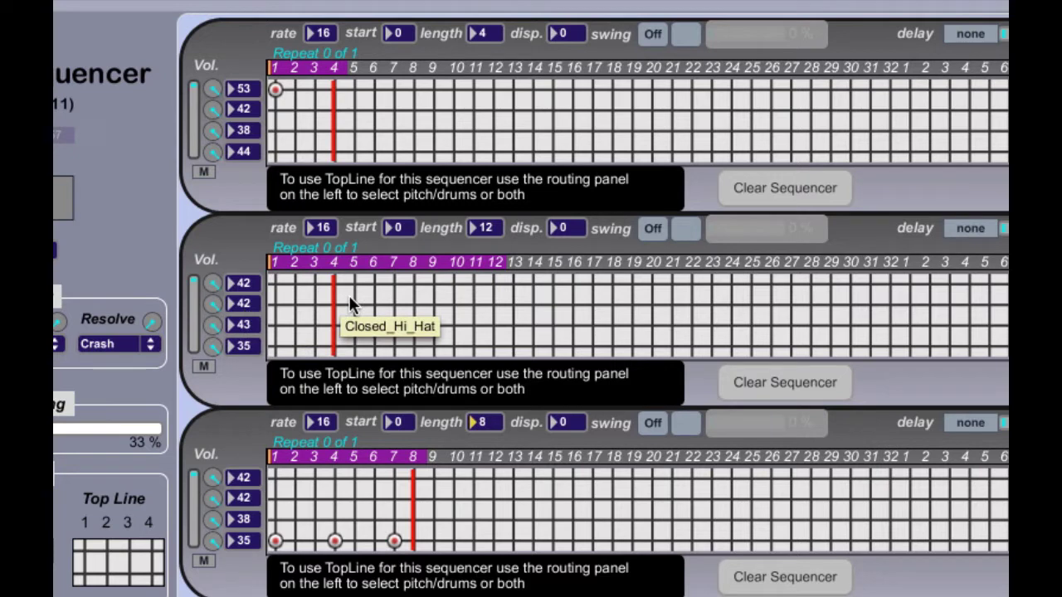
- Set sequencer 2's third and fourth row notes to Acoustic_Snare 38
left_click(243, 324)
type("38")
key("Return")
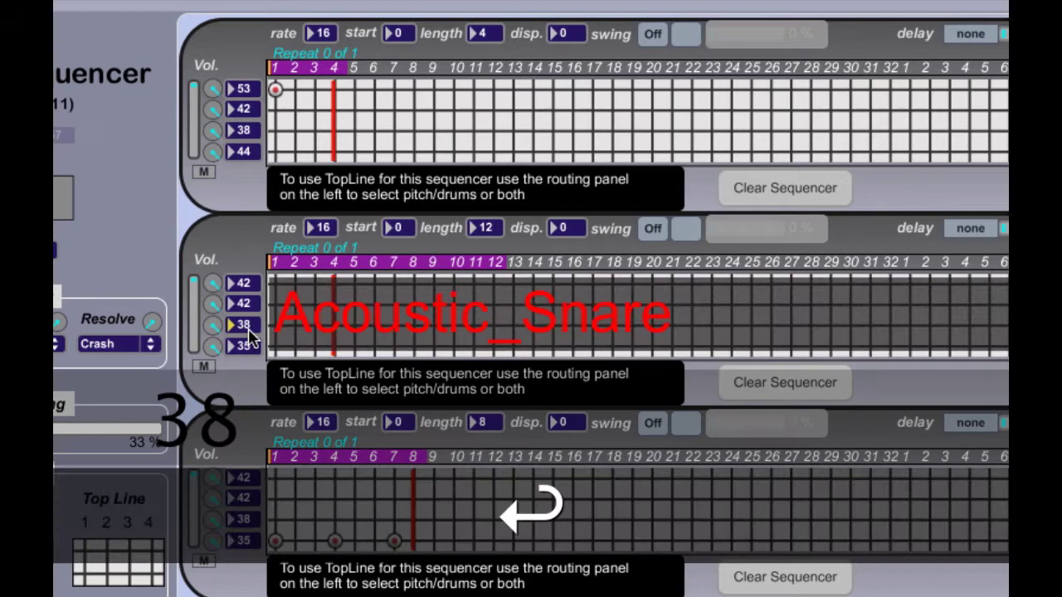
left_click(243, 345)
type("38")
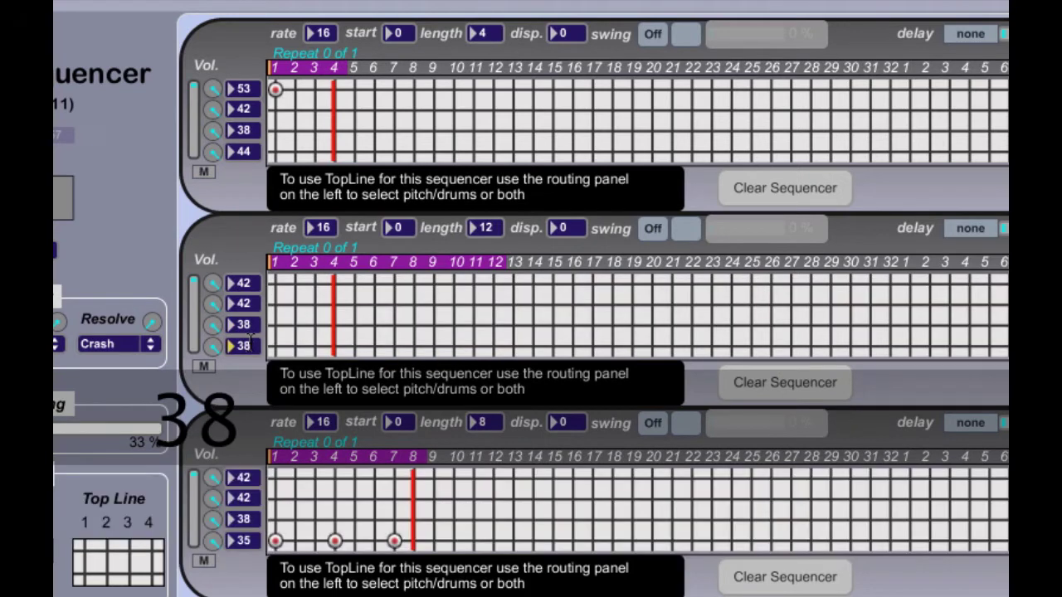
key("Return")
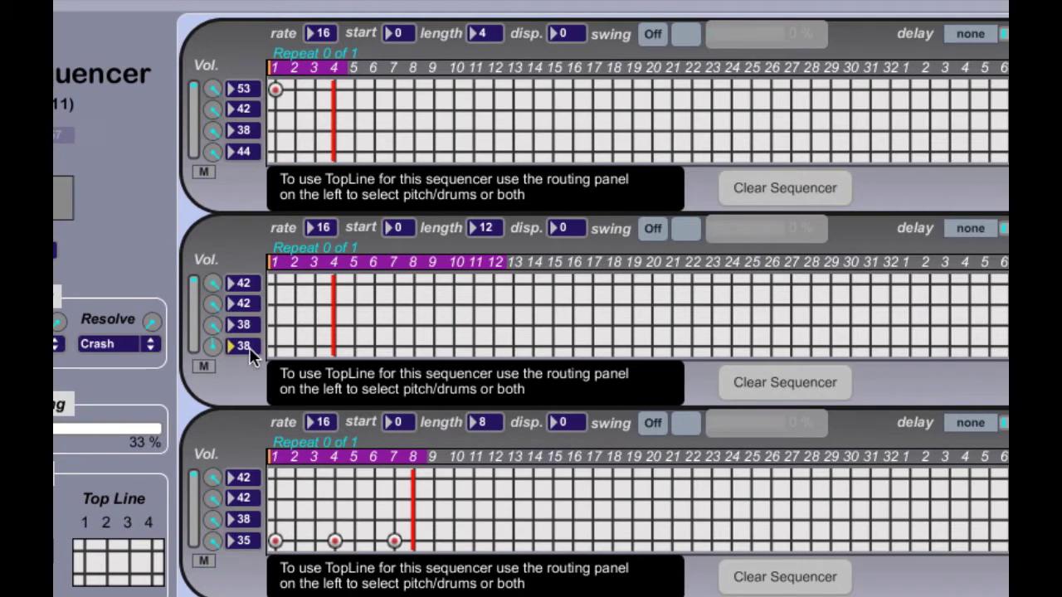
- Add snare hits on steps 3 and 6, set length 16, and add a hit on step 16
left_click(314, 325)
left_click(374, 346)
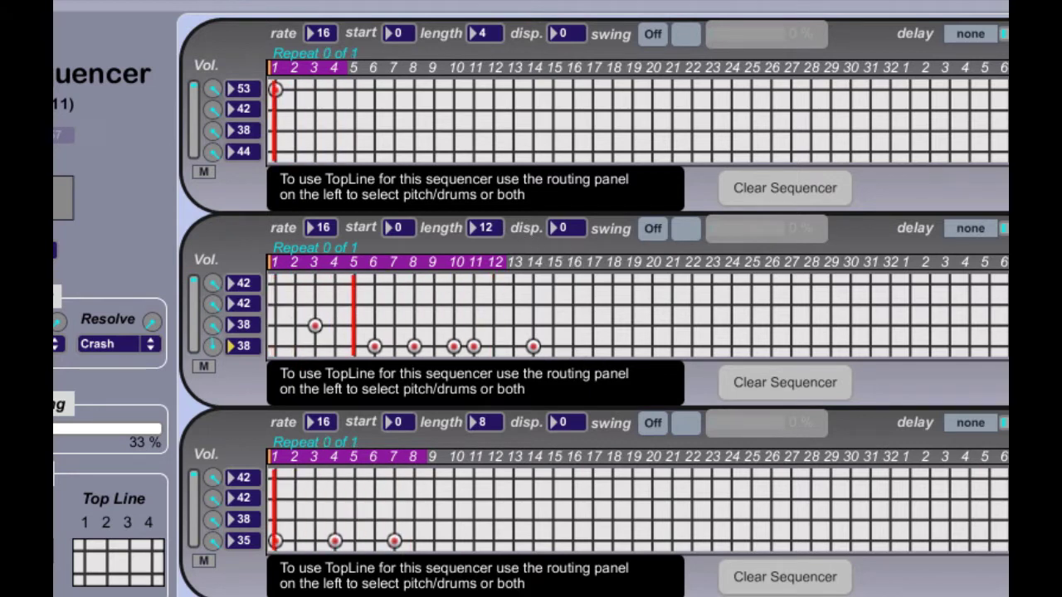
type("16")
key("Return")
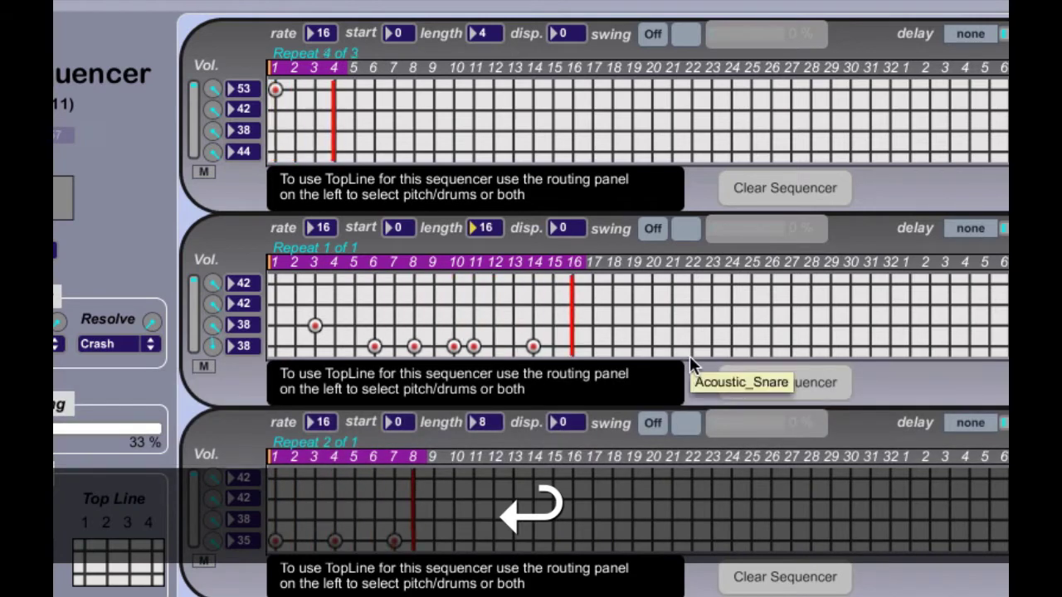
left_click(573, 325)
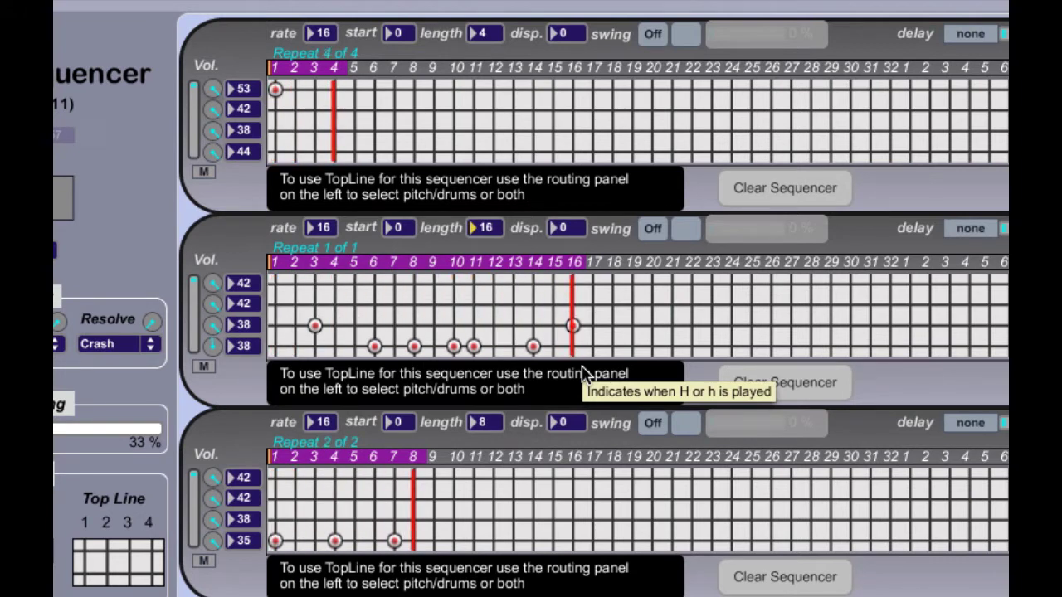
- Place hits on steps 1 and 4 of sequencer 4's bottom row
scroll(382, 400, "down", 5)
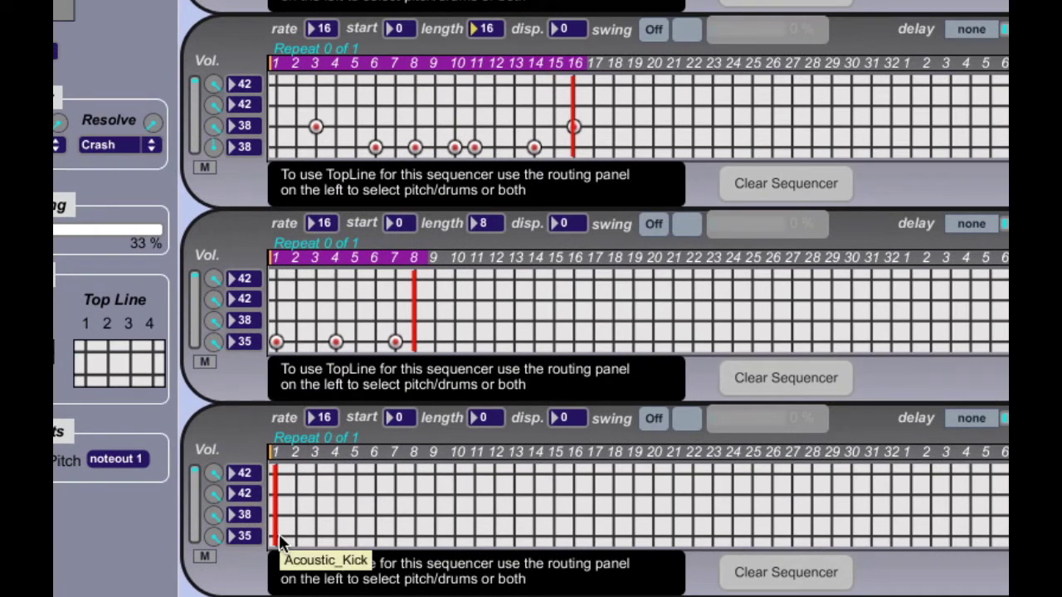
left_click(279, 535)
left_click(335, 536)
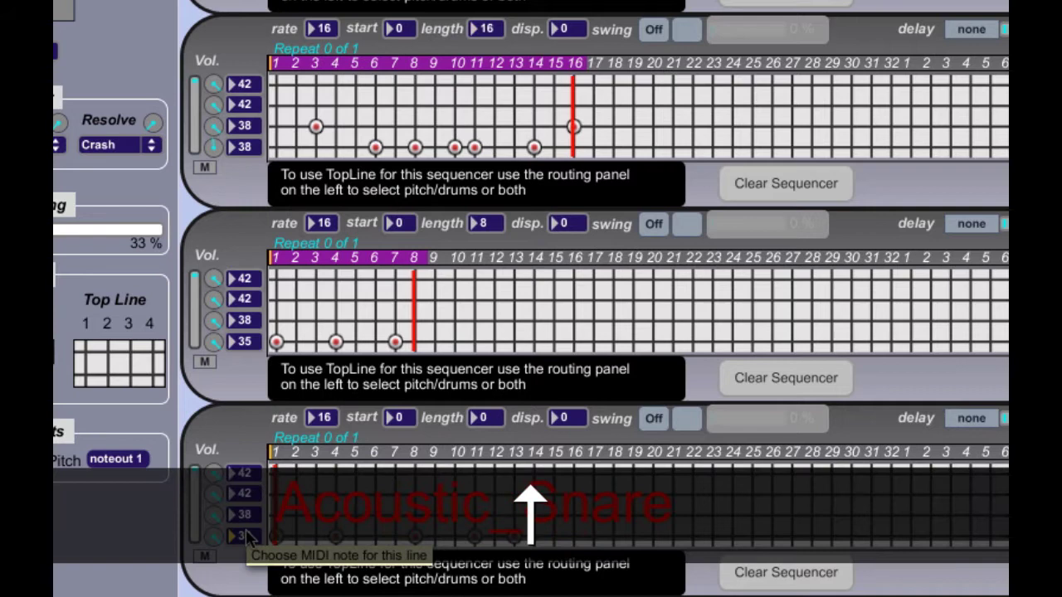
- Set that row's note to cowbell 56 and sequencer 4's loop length to 16
scroll(246, 538, "up", 7)
scroll(246, 538, "up", 8)
scroll(246, 538, "up", 1)
left_click(479, 418)
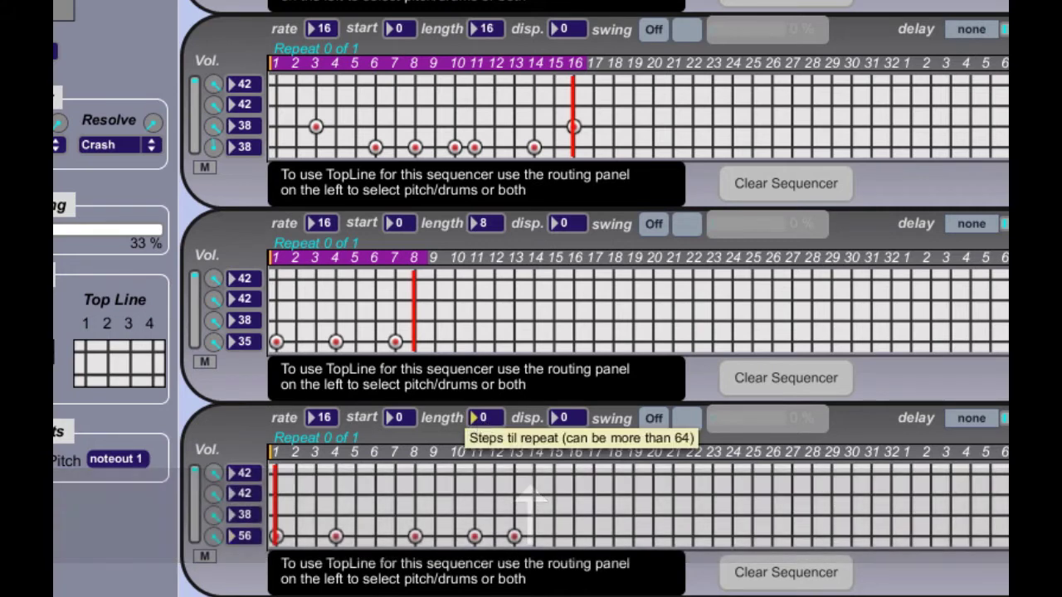
type("16")
key("Return")
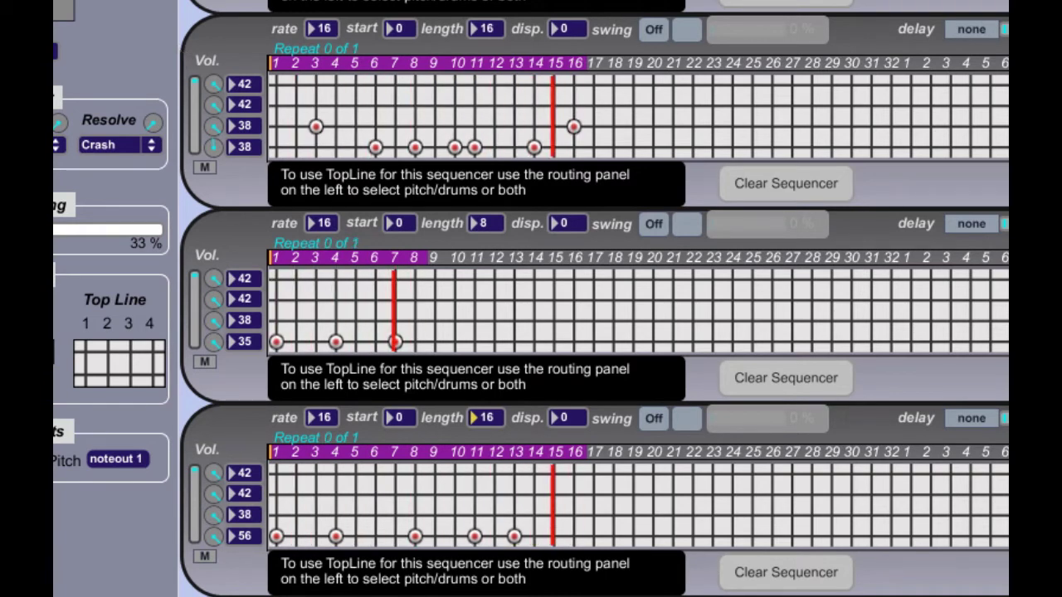
- Set sequencer 1's second row note to Ride_Cymbal_1 51
scroll(384, 77, "up", 5)
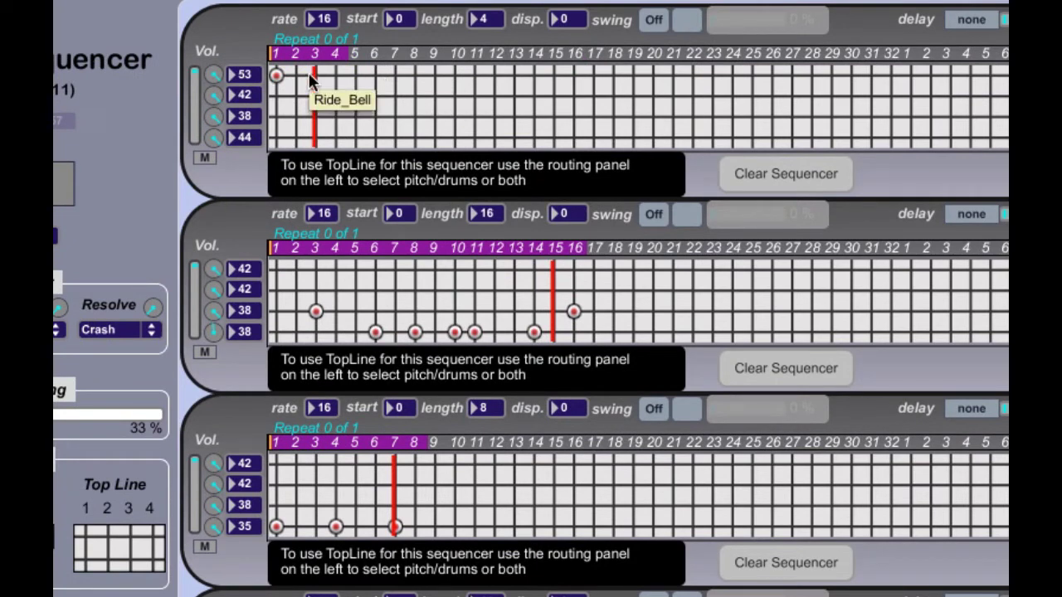
left_click(252, 98)
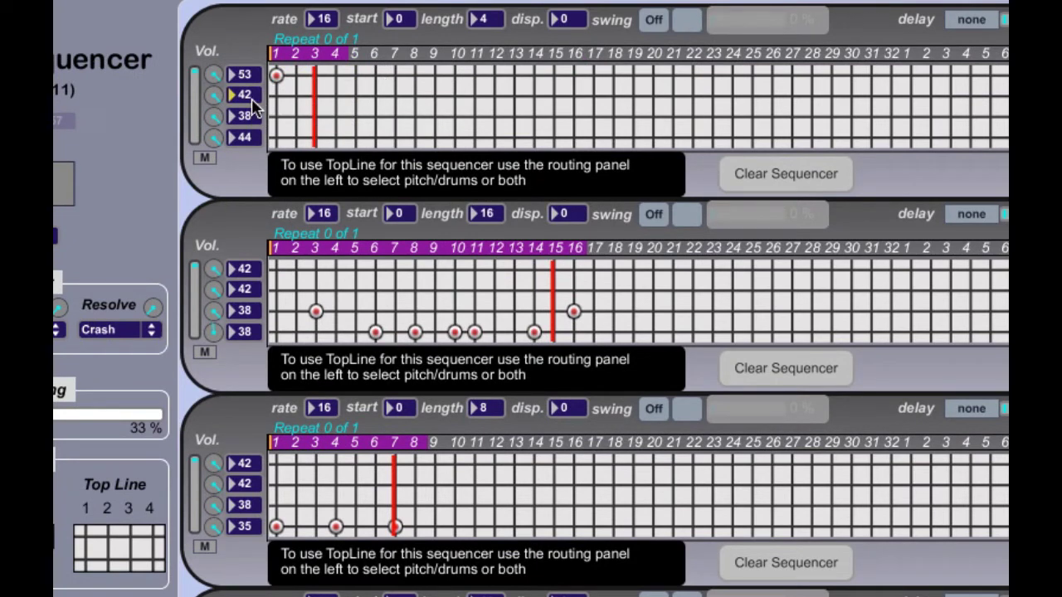
type("52")
key("Return")
key("Down")
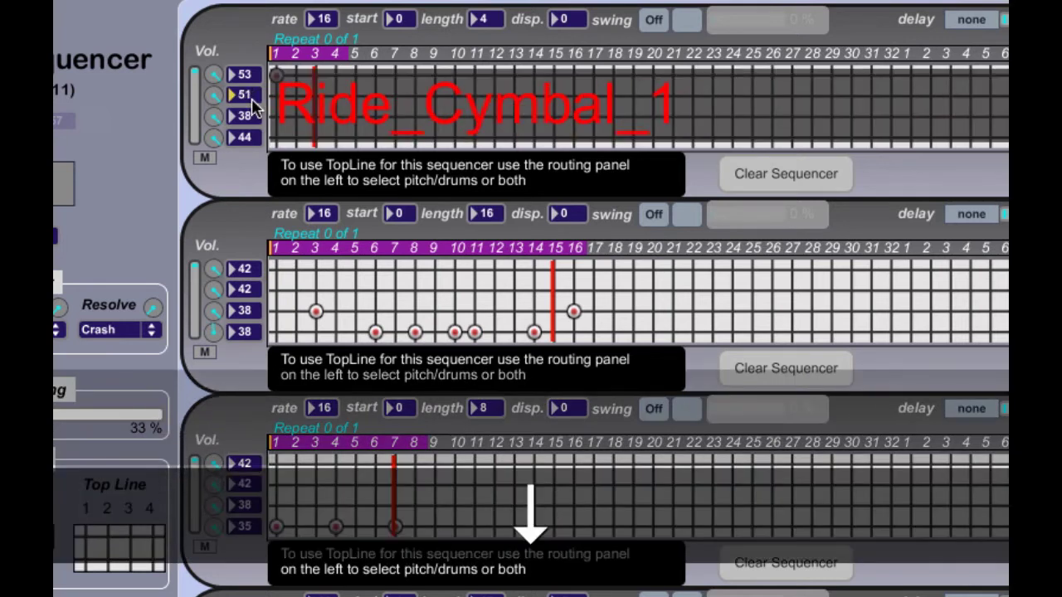
- Try Ride_Cymbal_1 hits on steps 3 and 4, stop playback, then remove them
left_click(313, 93)
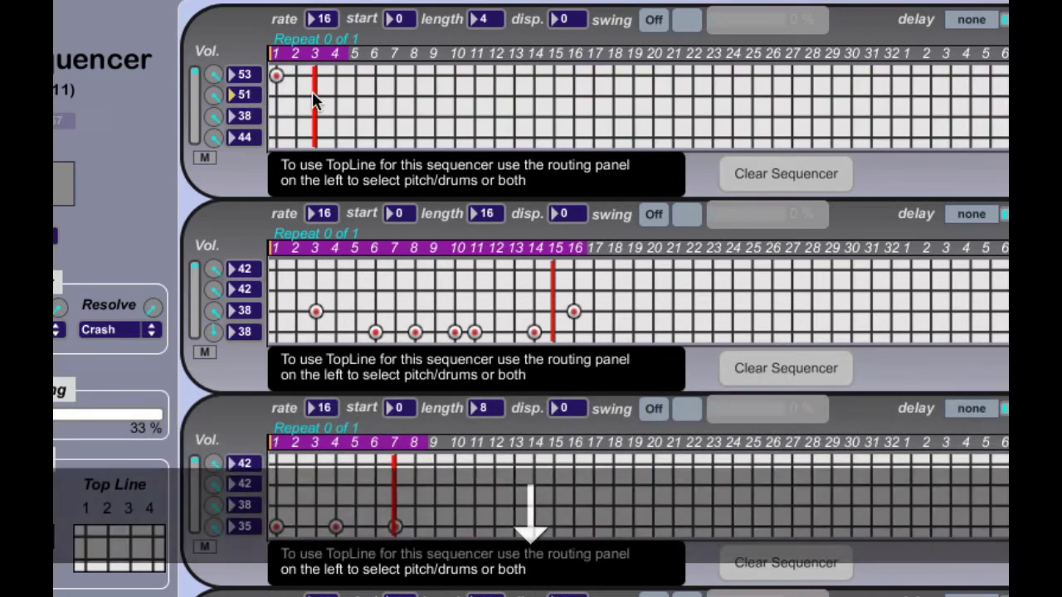
left_click(334, 95)
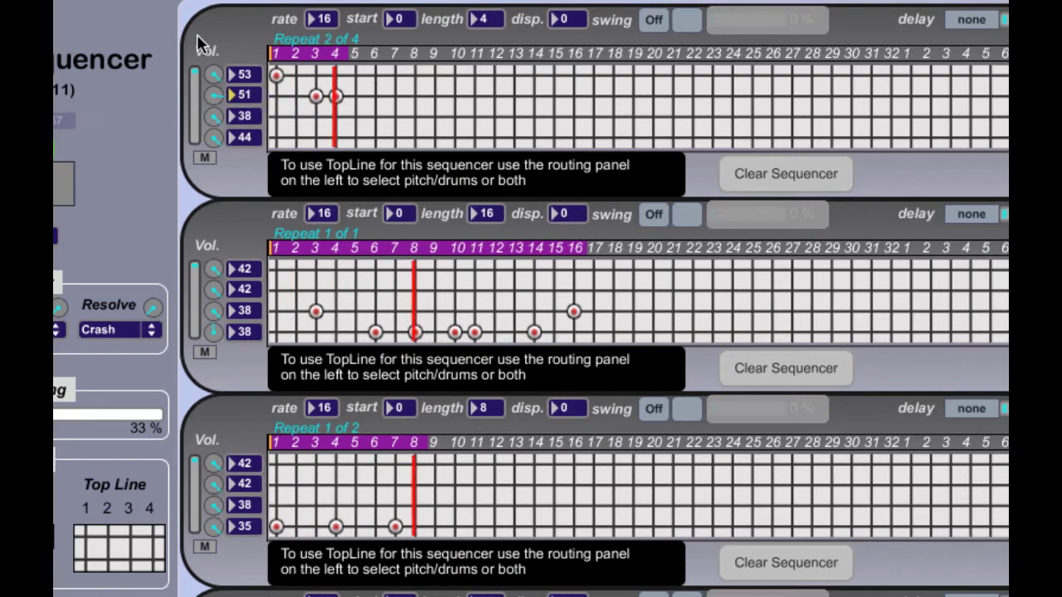
key("space")
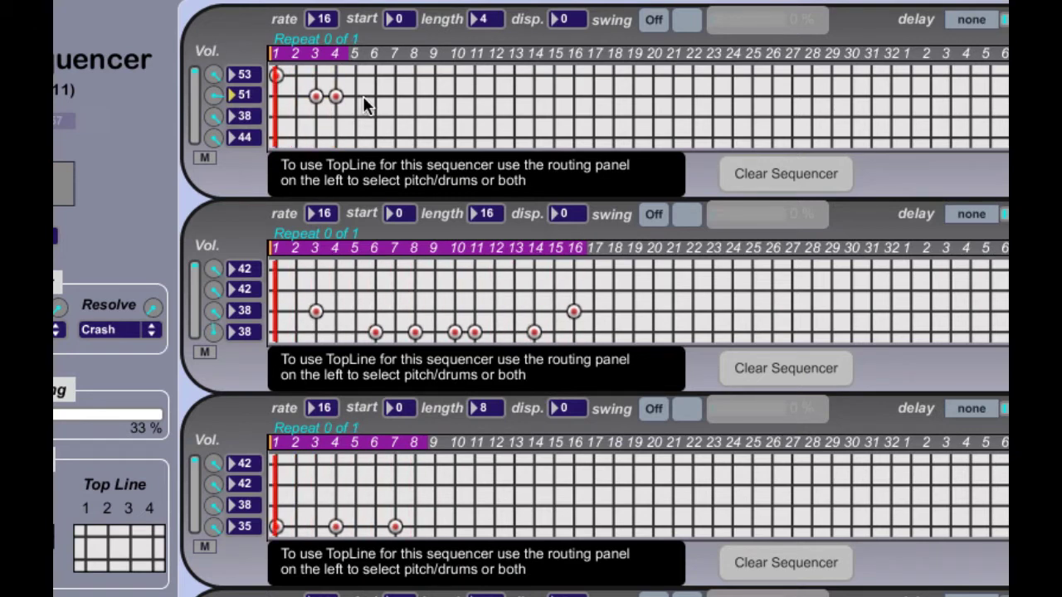
left_click(321, 97)
left_click(335, 97)
- Set the top sequencer's displacement to 2, after trying 1 and 0
left_click(577, 23)
left_click(275, 75)
type("1")
key("Return")
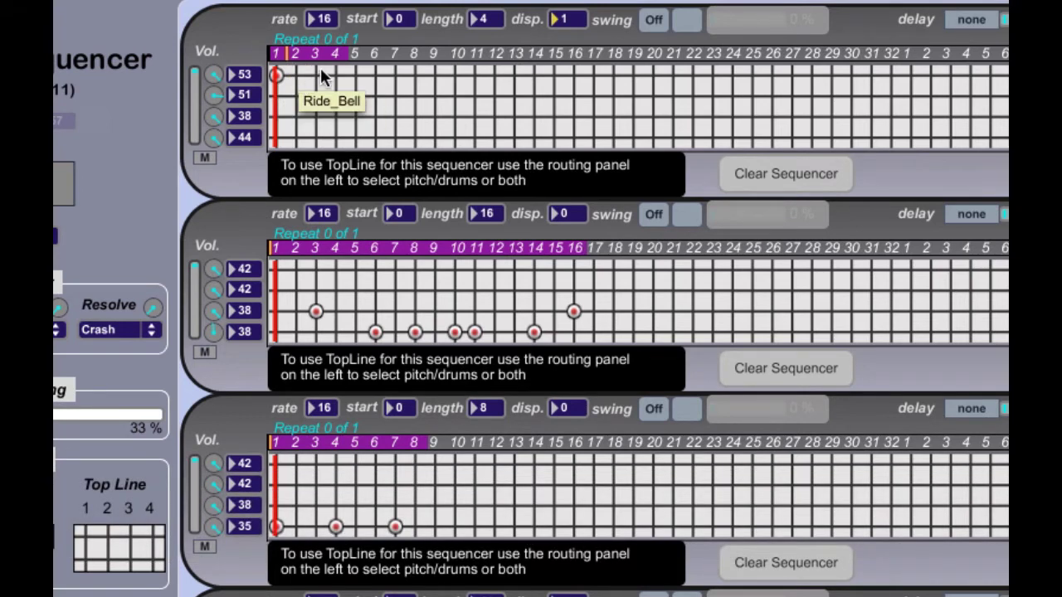
type("2")
key("Return")
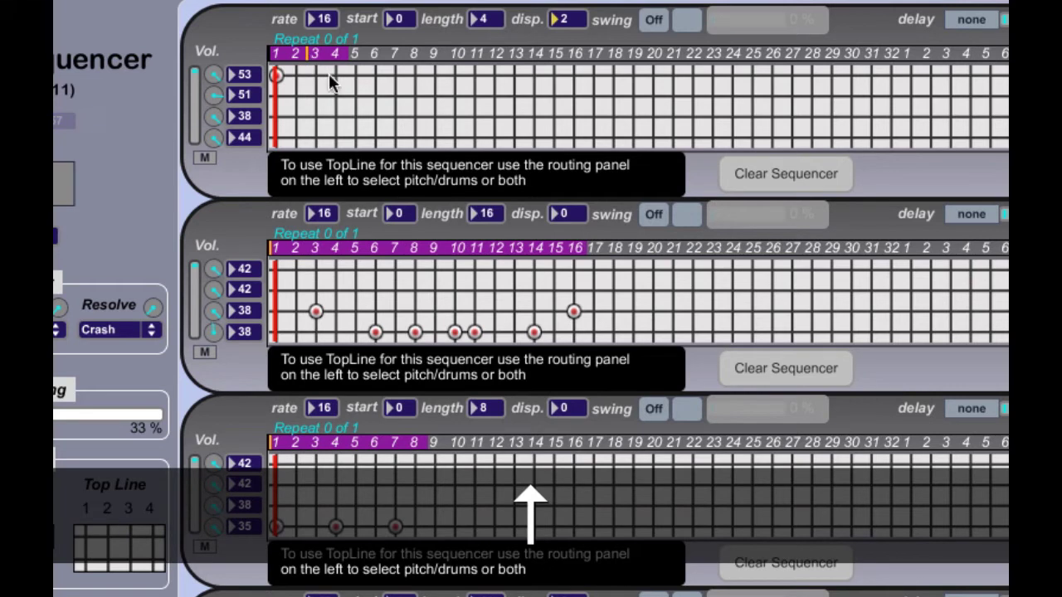
type("0")
key("Return")
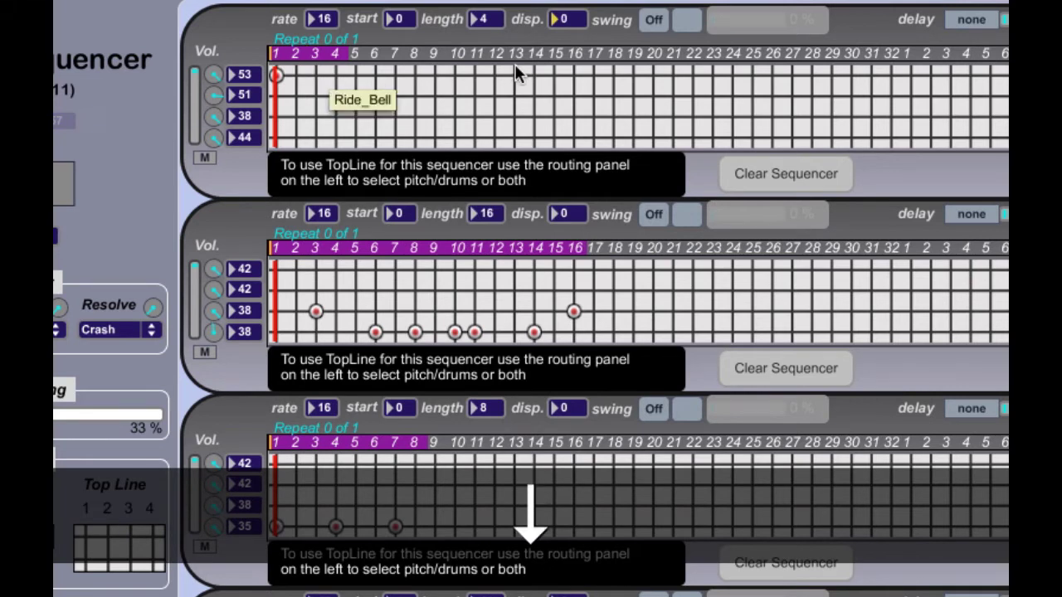
type("2")
key("Return")
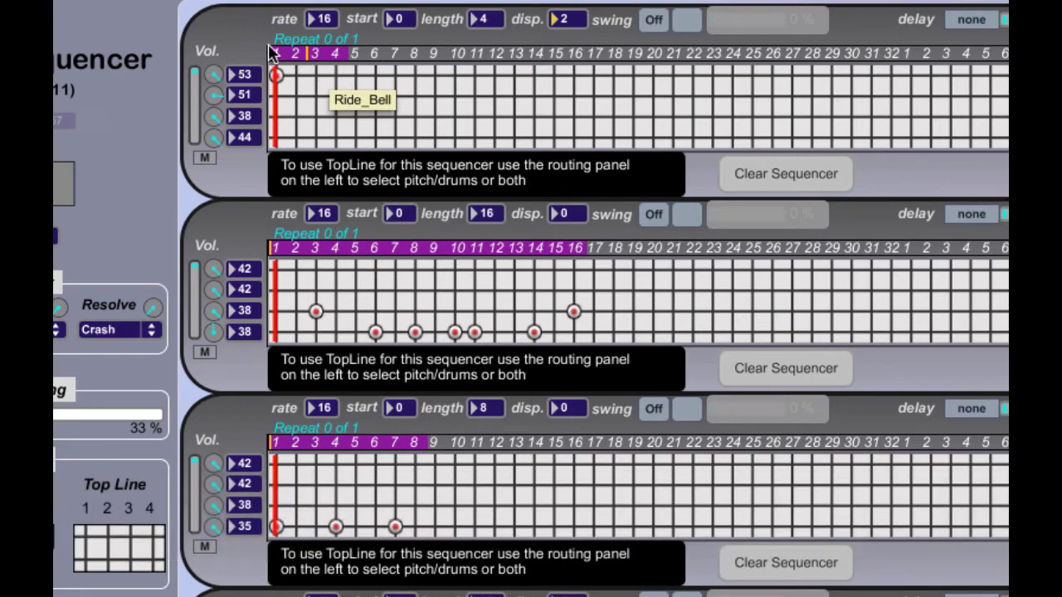
- Play the groove to hear the shifted pattern, then stop it
key("space")
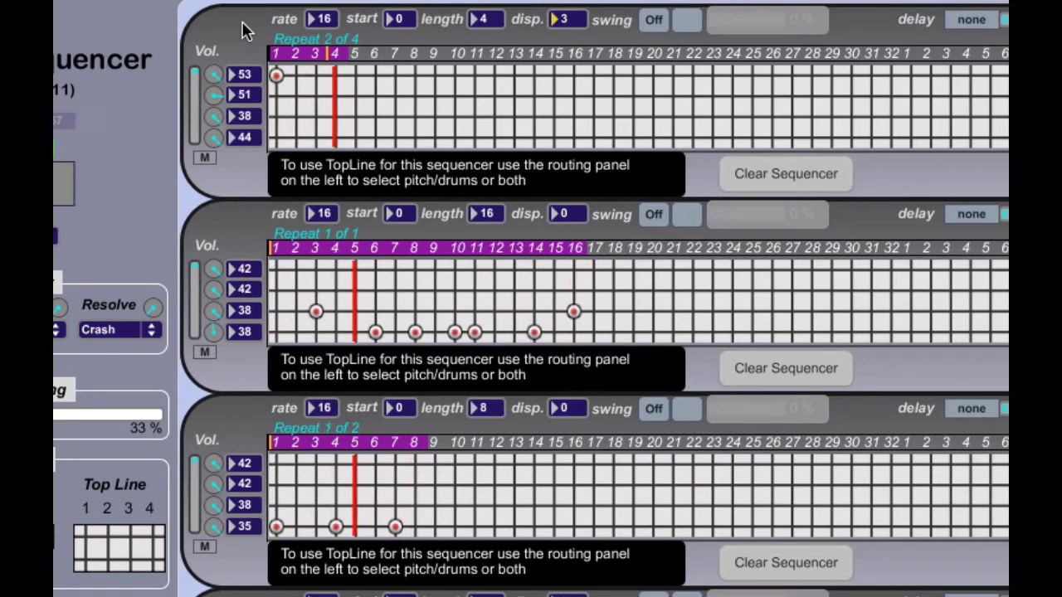
key("space")
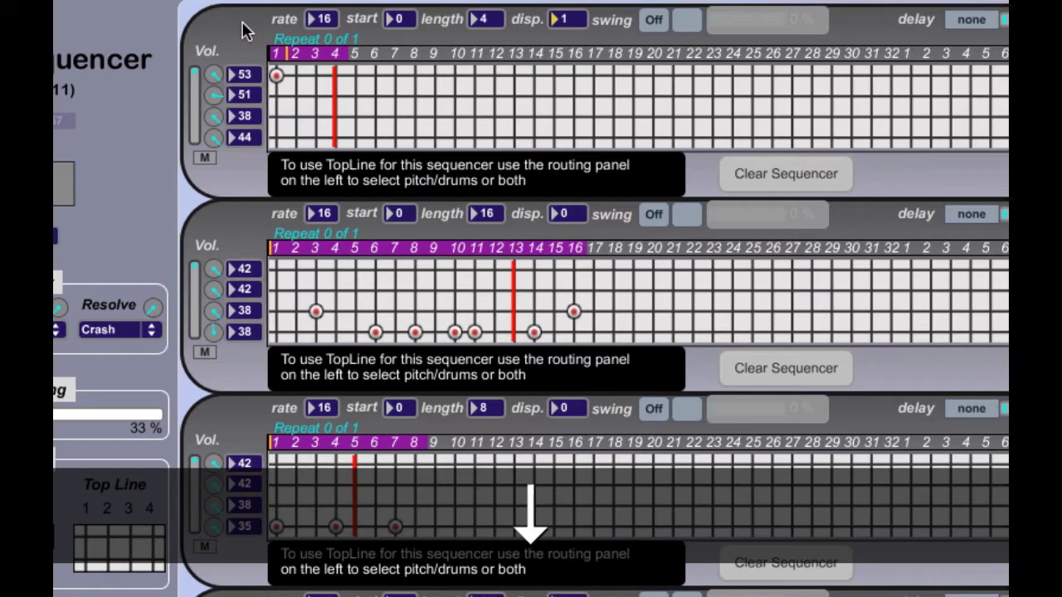
scroll(243, 31, "down", 5)
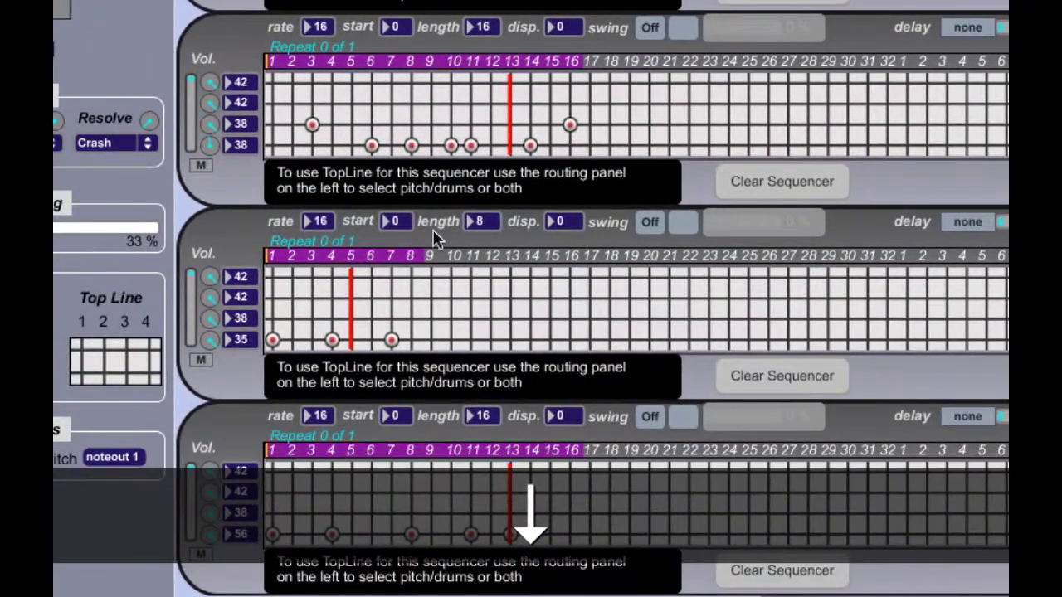
- Set the fourth sequencer's disp. box to 3, entering 1 and stepping it up
left_click(557, 418)
type("1")
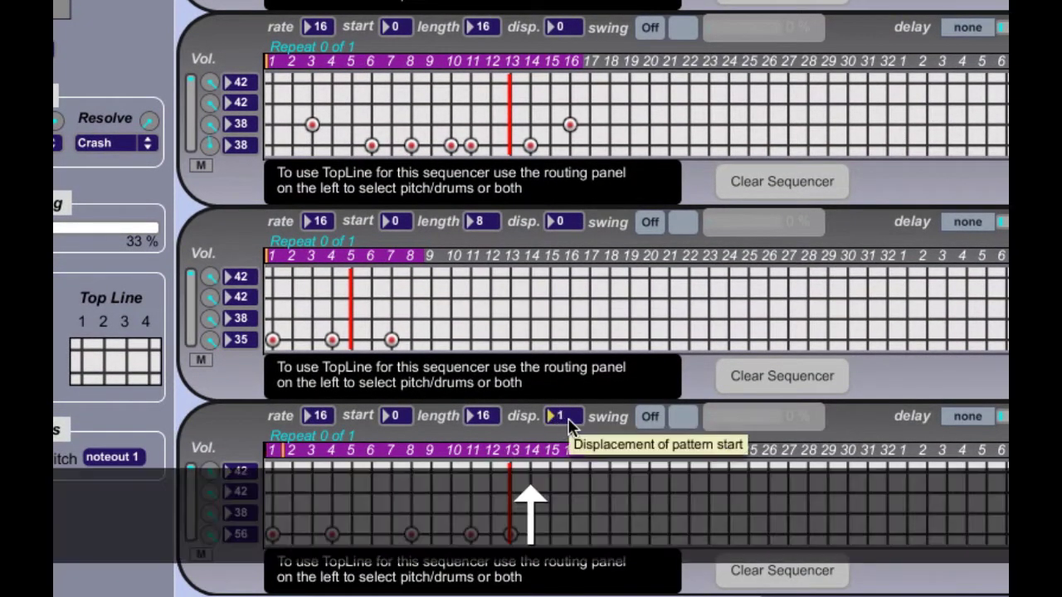
key("Up")
key("Up")
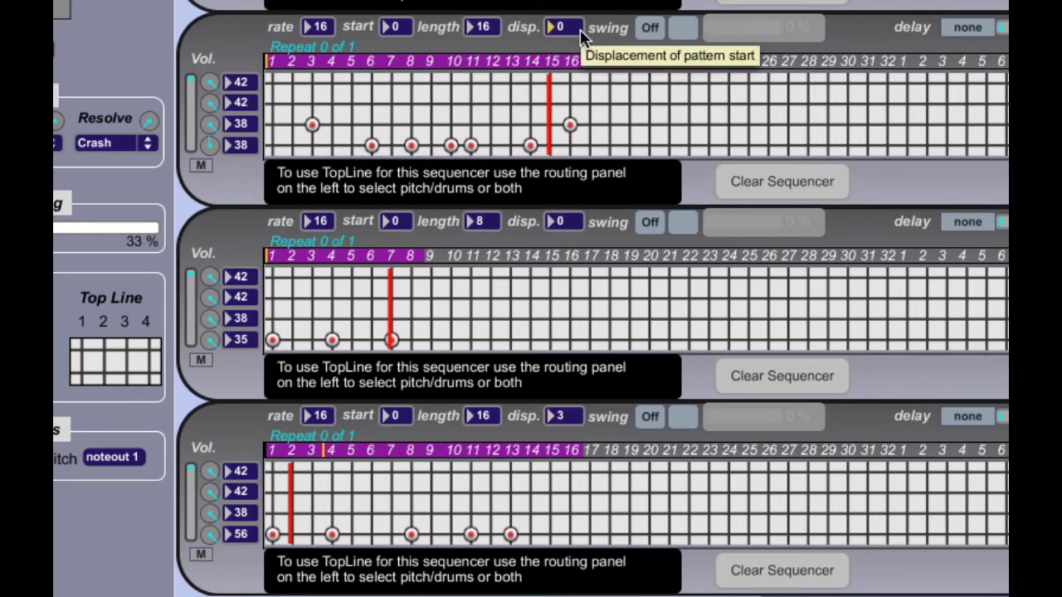
- Drag the second sequencer's disp. value down to -2
mouse_move(580, 29)
left_mouse_down()
mouse_move(538, 31)
mouse_move(553, 58)
left_mouse_up()
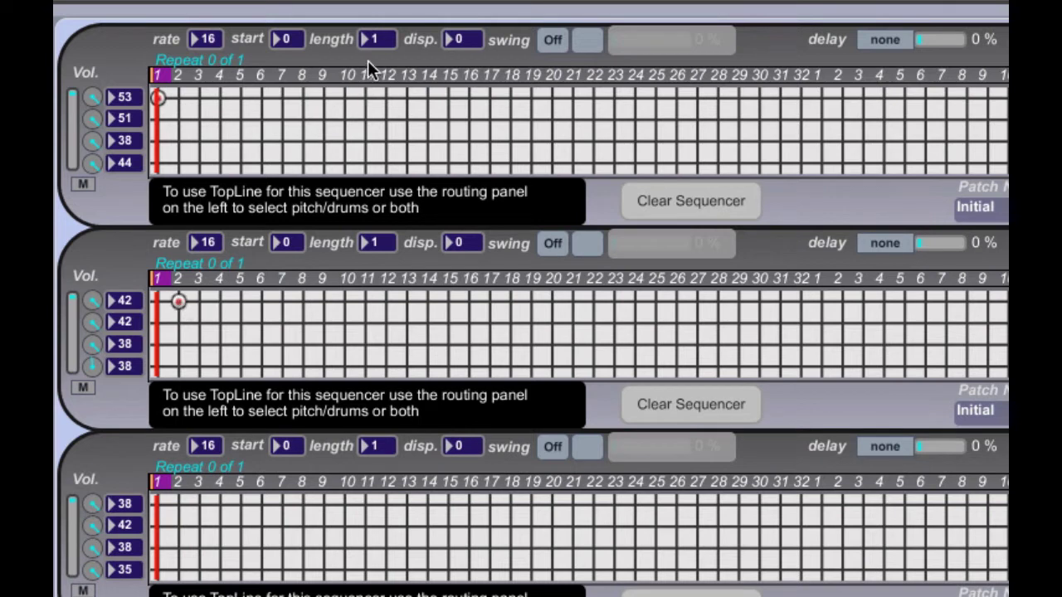
- Set the pattern length of sequencers 1 and 2 to 2 steps
left_click(379, 41)
type("2")
key("Return")
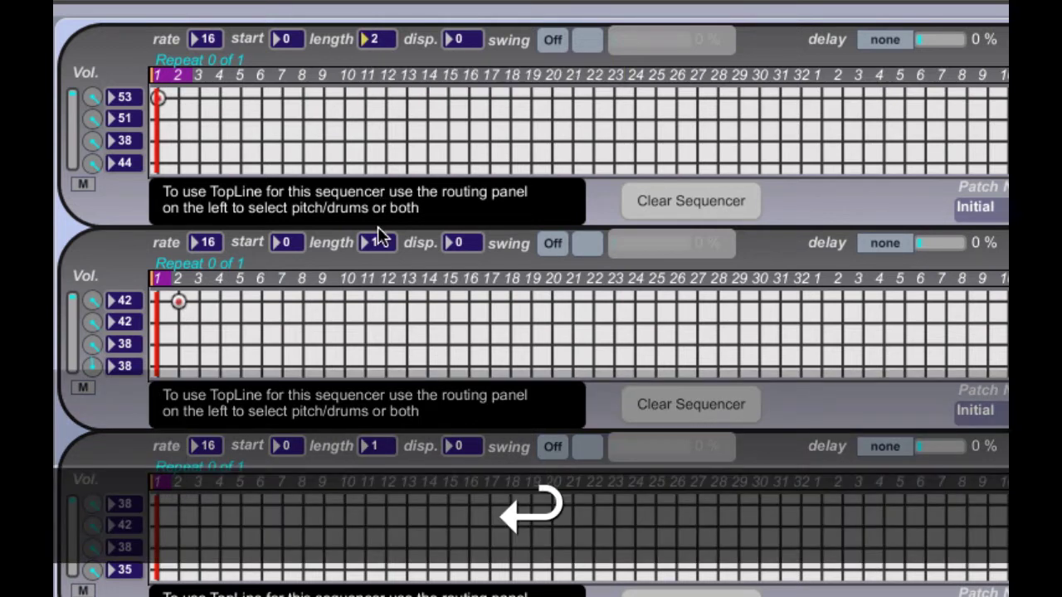
left_click_drag(380, 243, 379, 238)
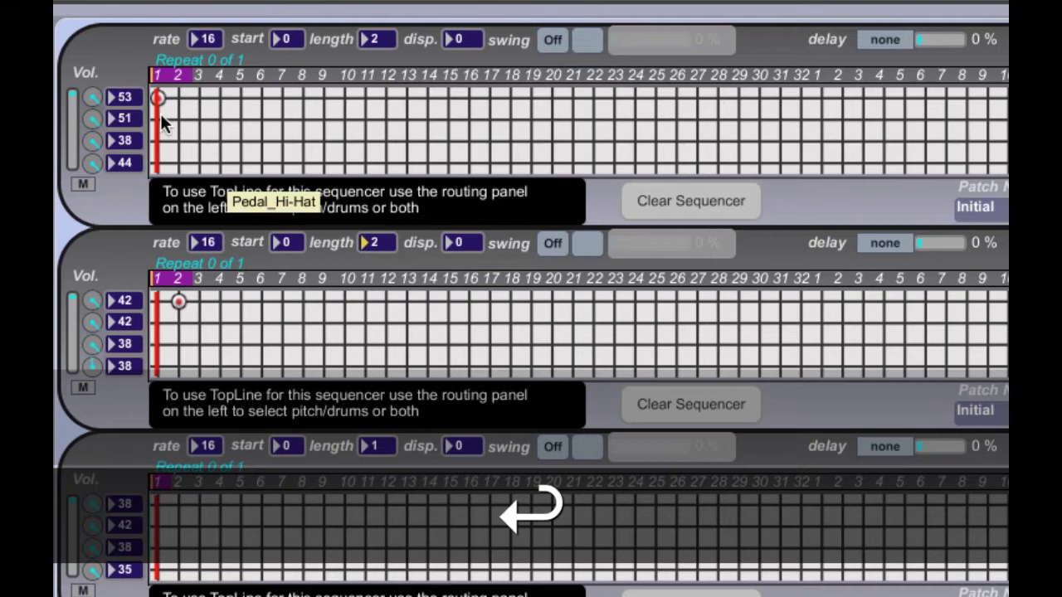
- Set both sequencers' top-row note to 38, Acoustic_Snare, and play the flam
left_click_drag(133, 97, 133, 100)
type("38")
key("Return")
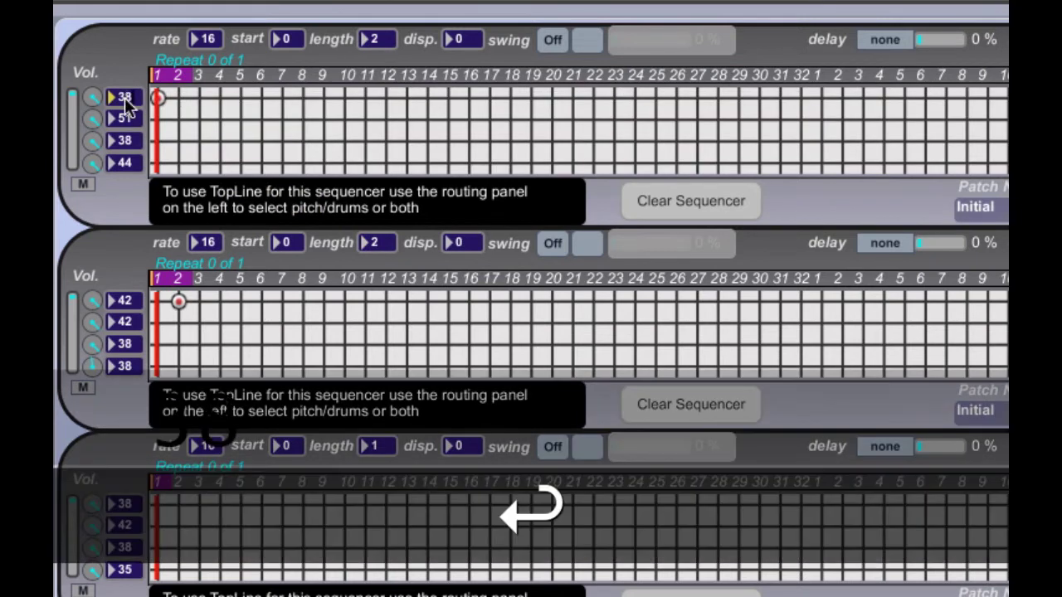
left_click(123, 301)
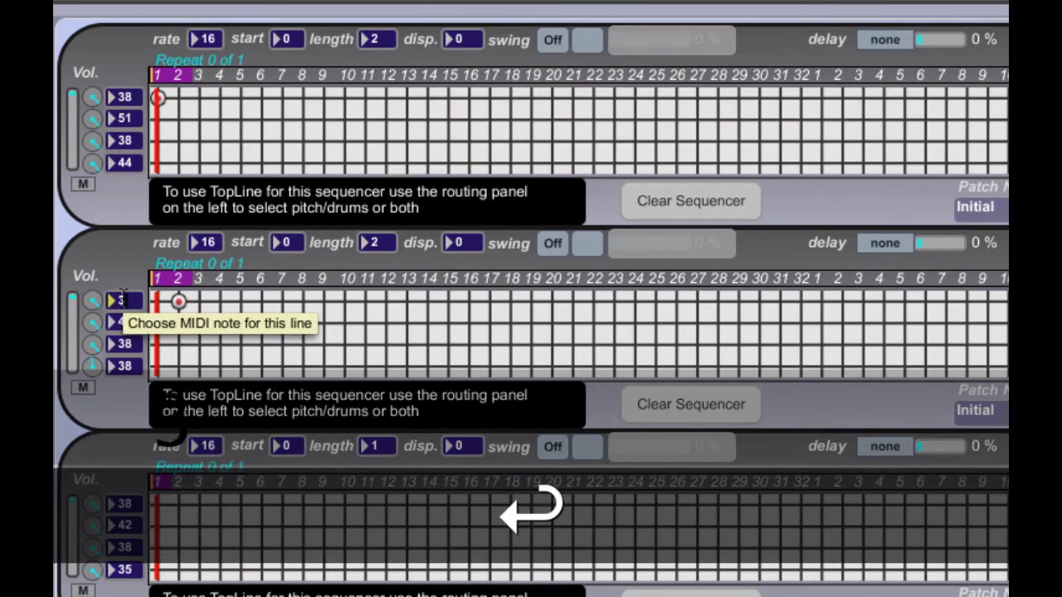
type("38")
key("Return")
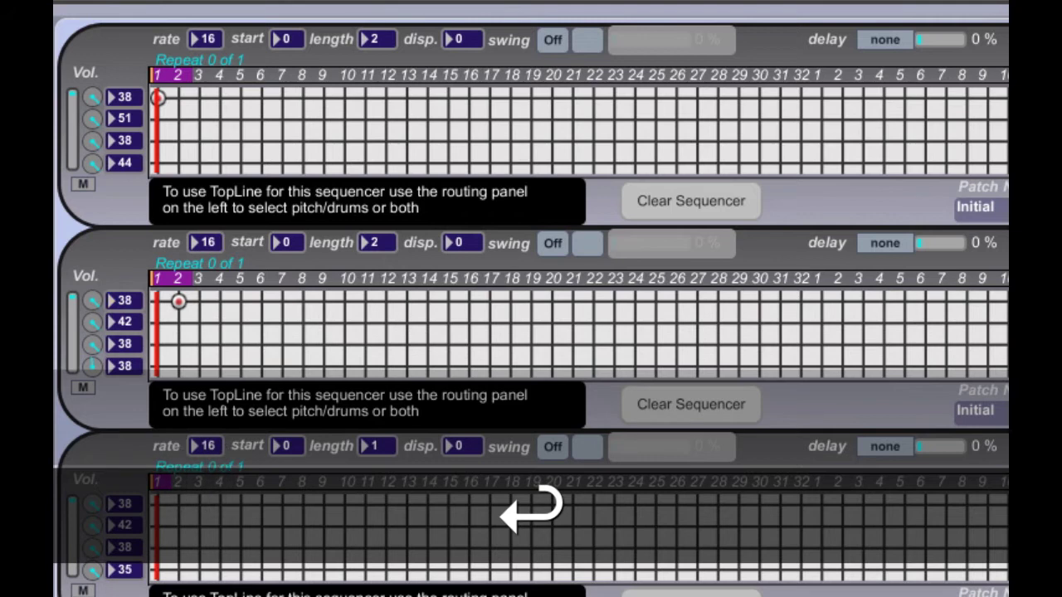
key("space")
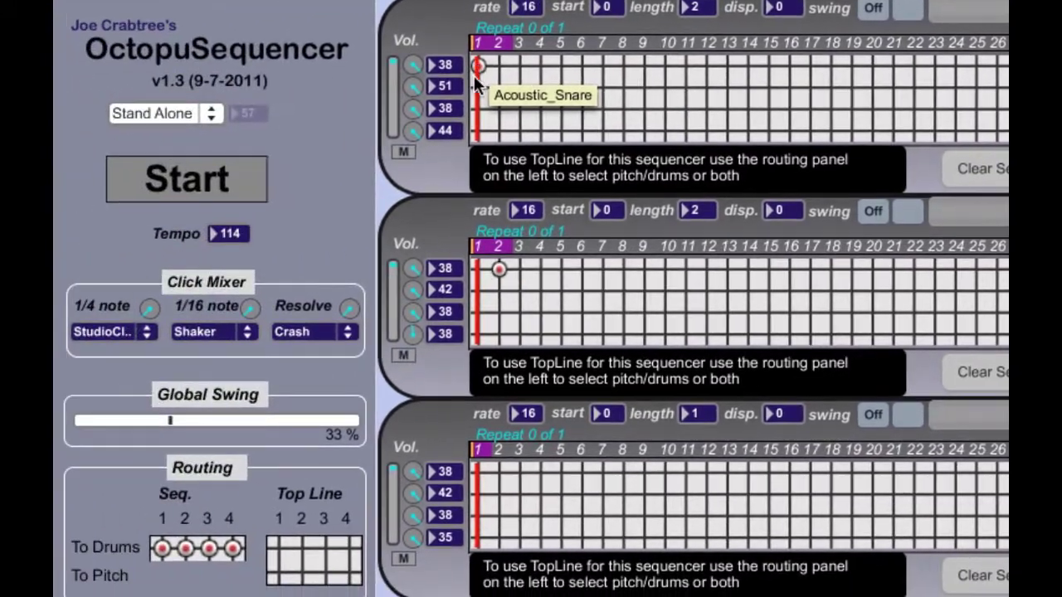
- Route TopLine 1 and 2 to drums and switch off To Drums for Seq 1–4
left_click(277, 546)
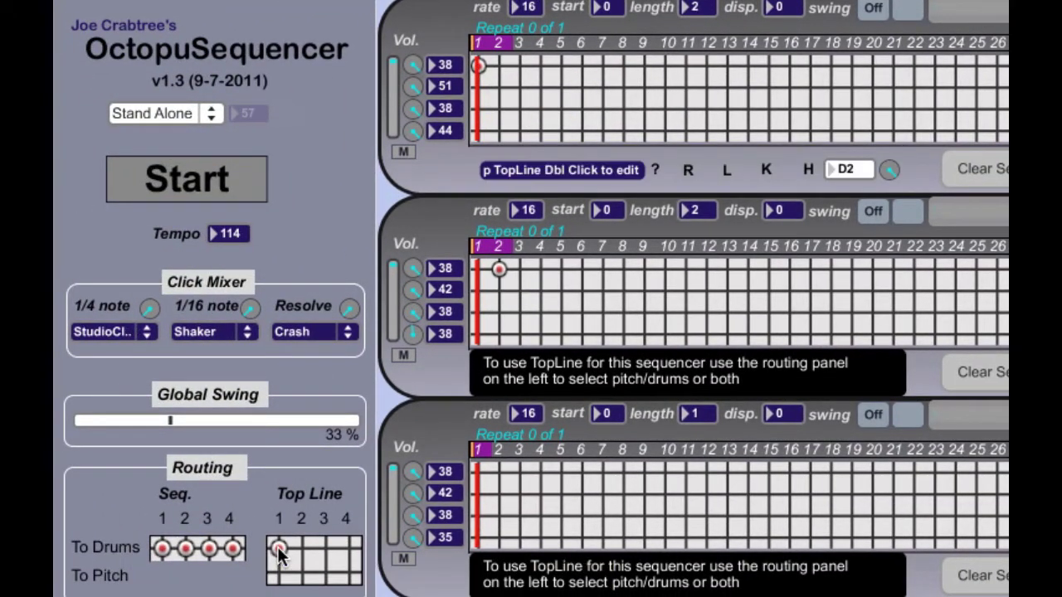
left_click(302, 548)
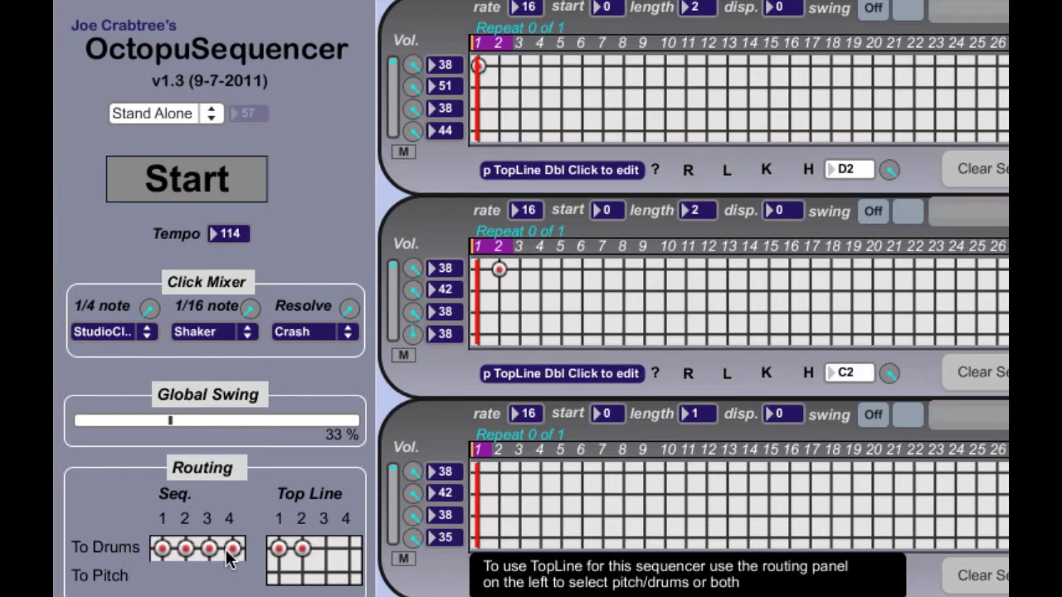
left_click_drag(169, 558, 237, 553)
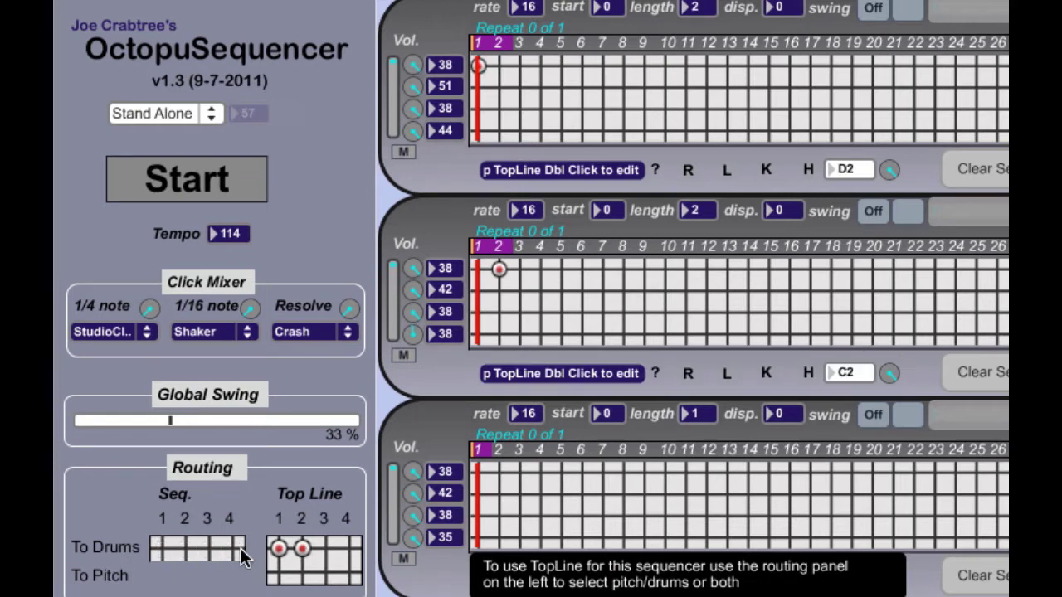
- Replace the first TopLine's pitch list with D1, D2 and G1
double_click(527, 170)
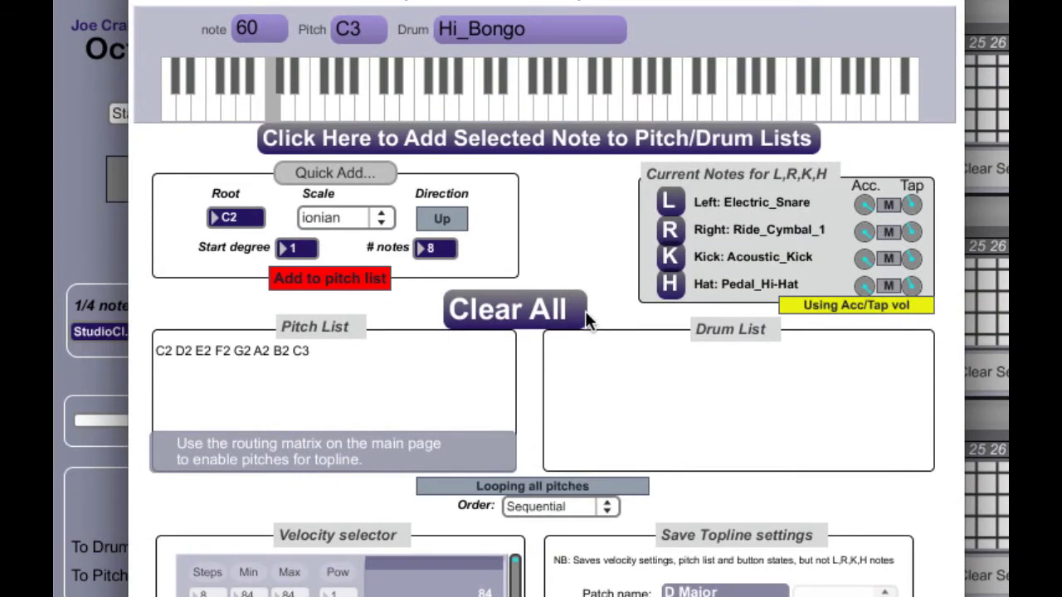
left_click(532, 320)
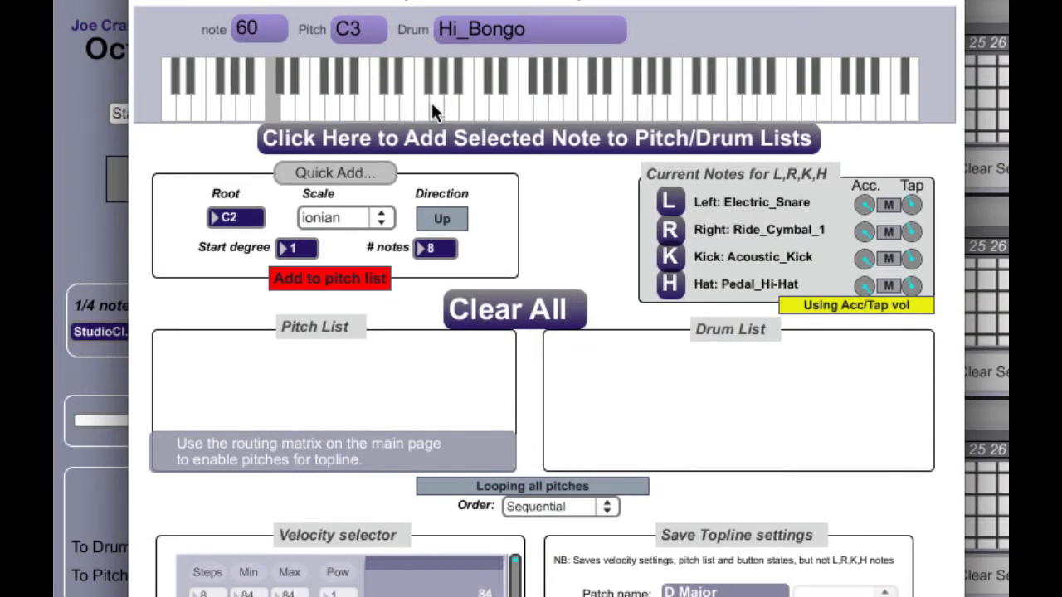
left_click(279, 97)
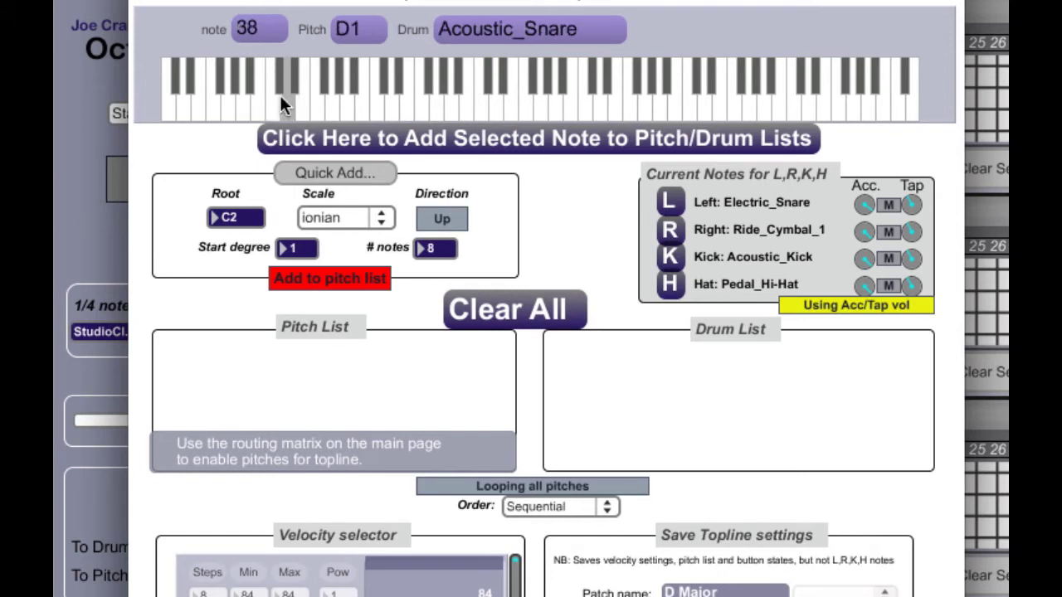
left_click(331, 135)
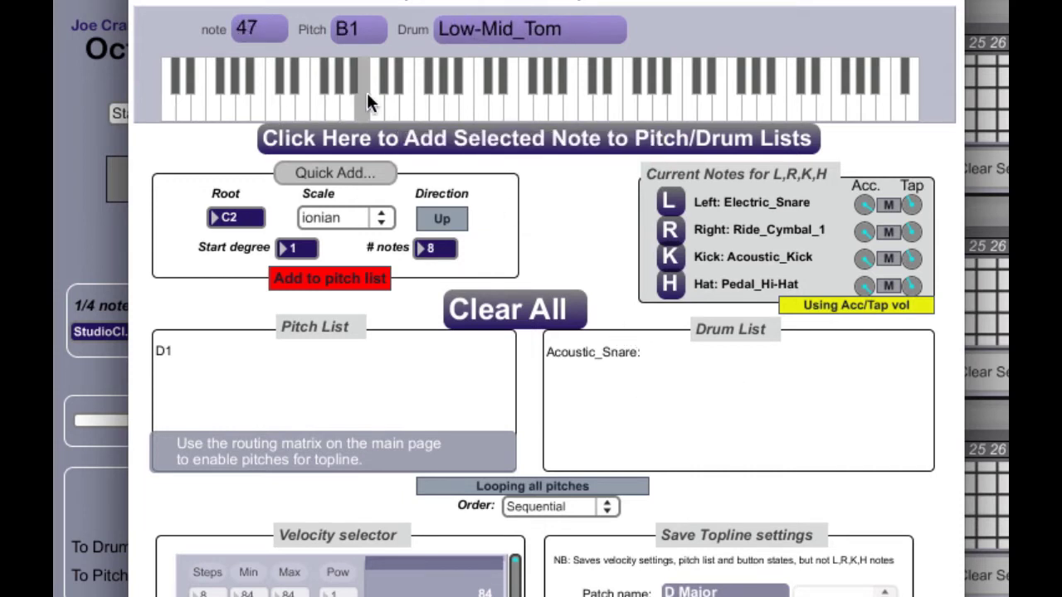
left_click(419, 141)
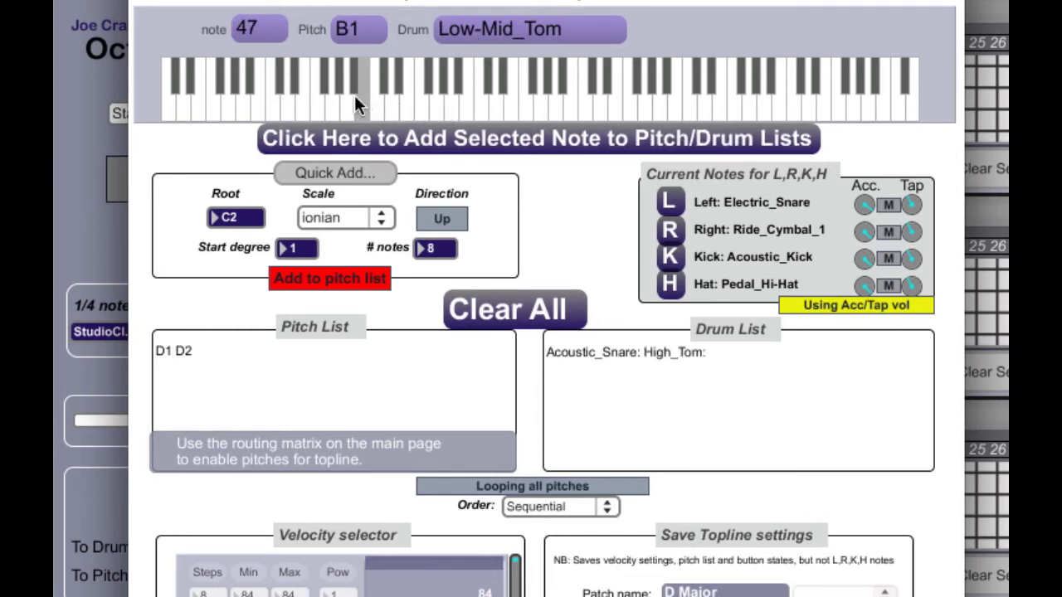
left_click(447, 136)
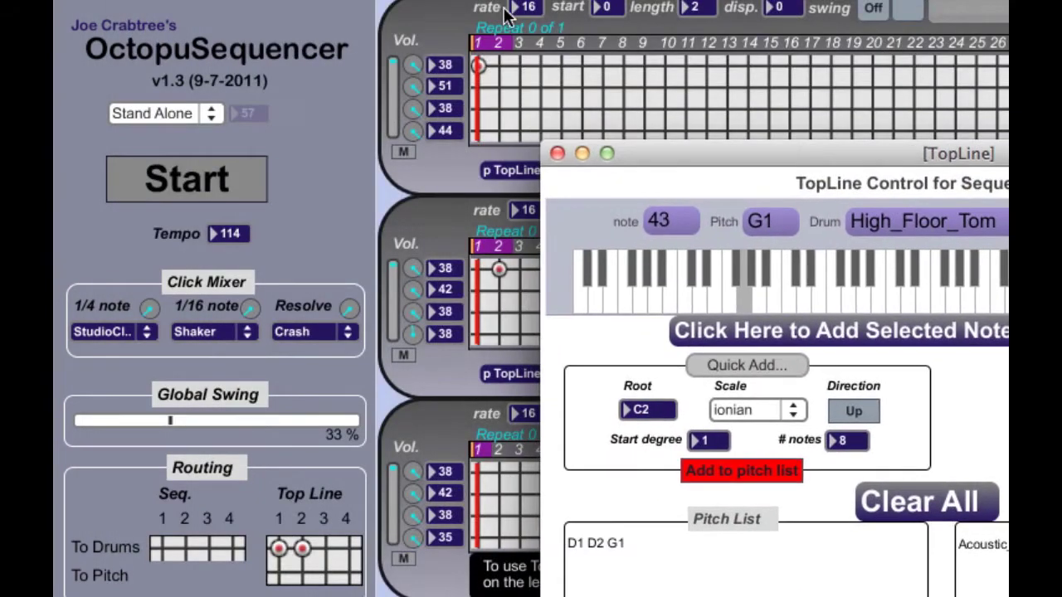
- Audition the new TopLine, close its editor, and play it once more
key("space")
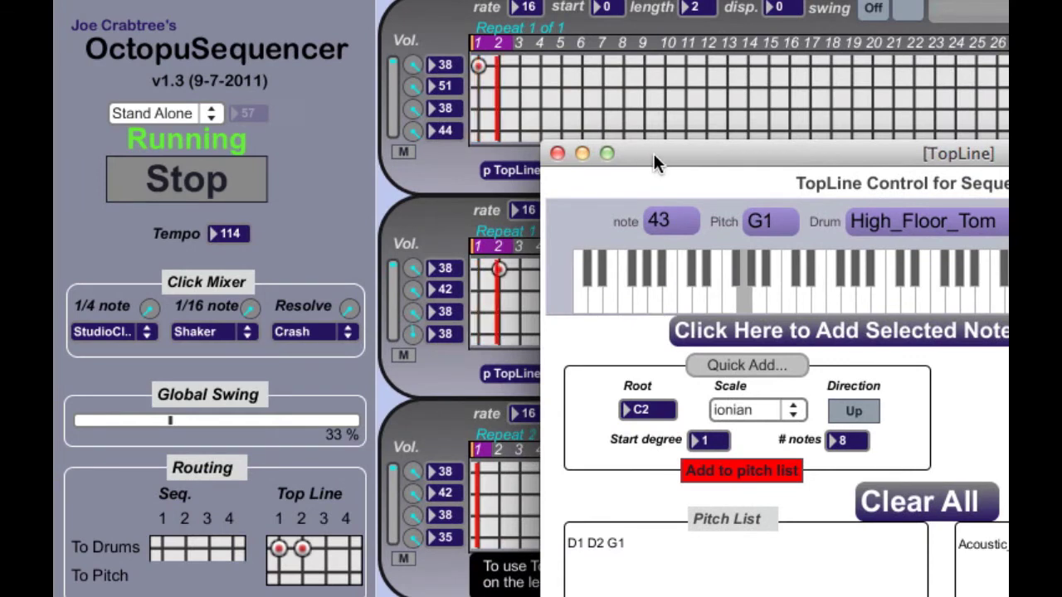
key("space")
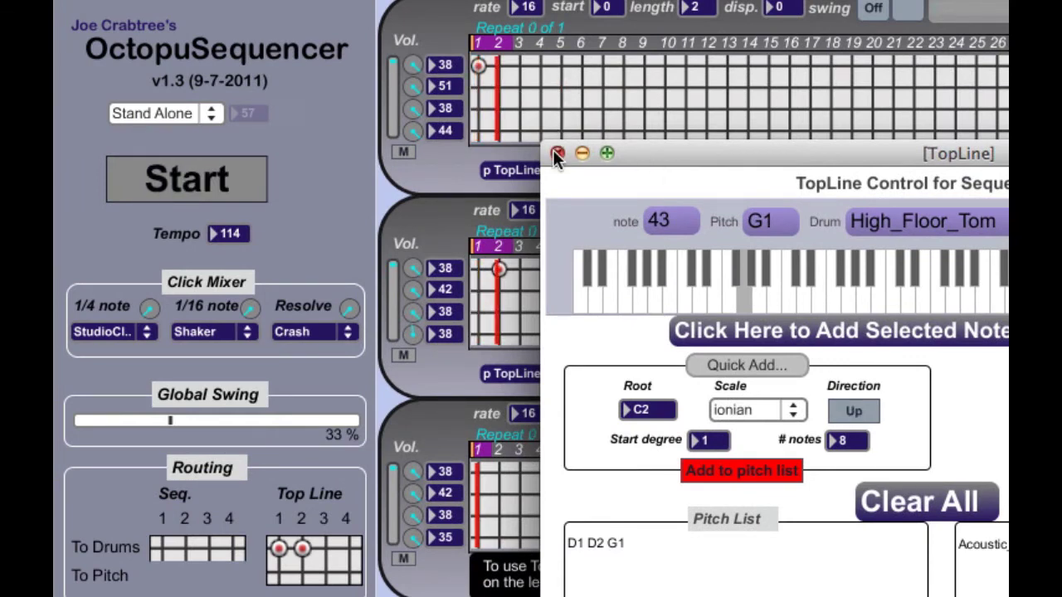
left_click(555, 154)
key("space")
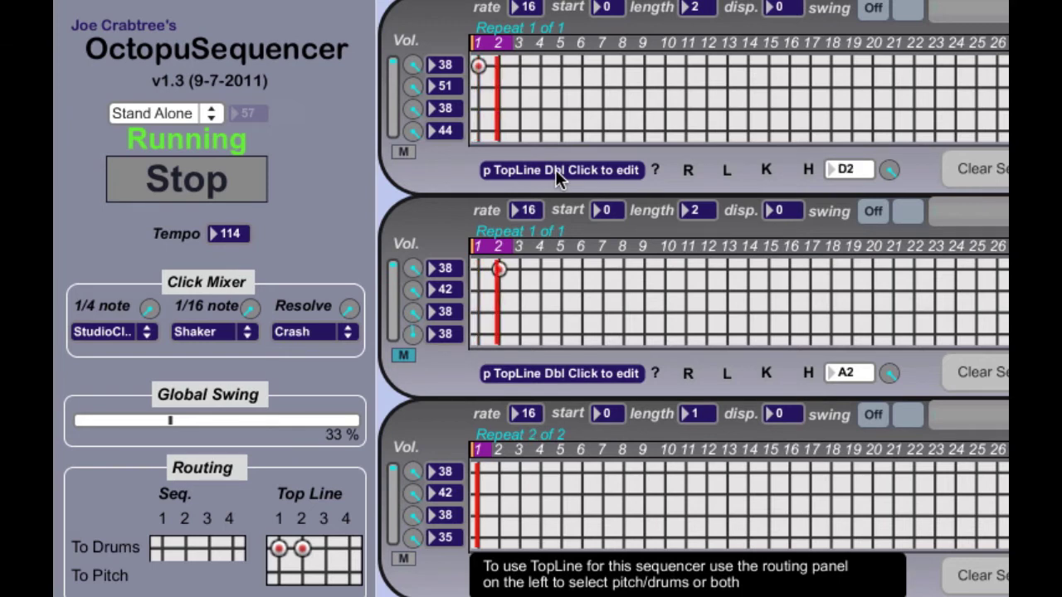
key("space")
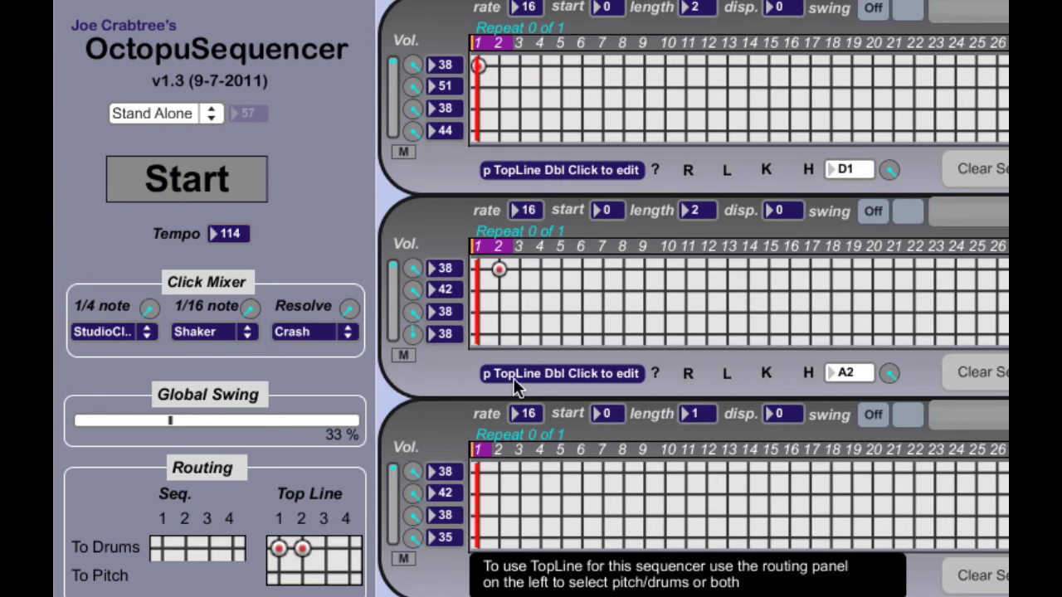
- Clear the second TopLine's lists and add D1 Acoustic_Snare and D2 High_Tom
double_click(531, 375)
left_click(514, 321)
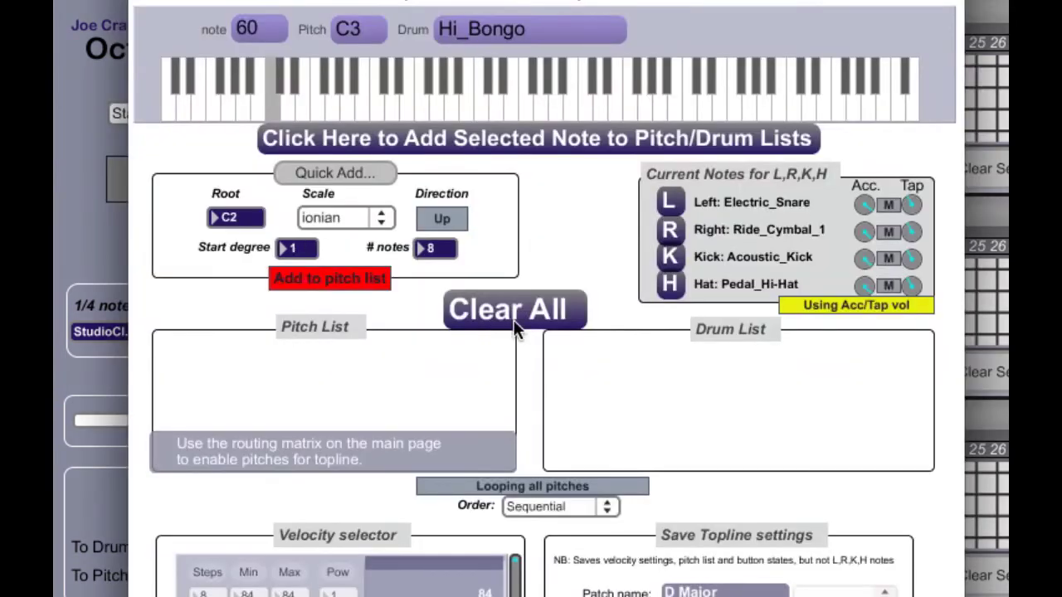
left_click(270, 101)
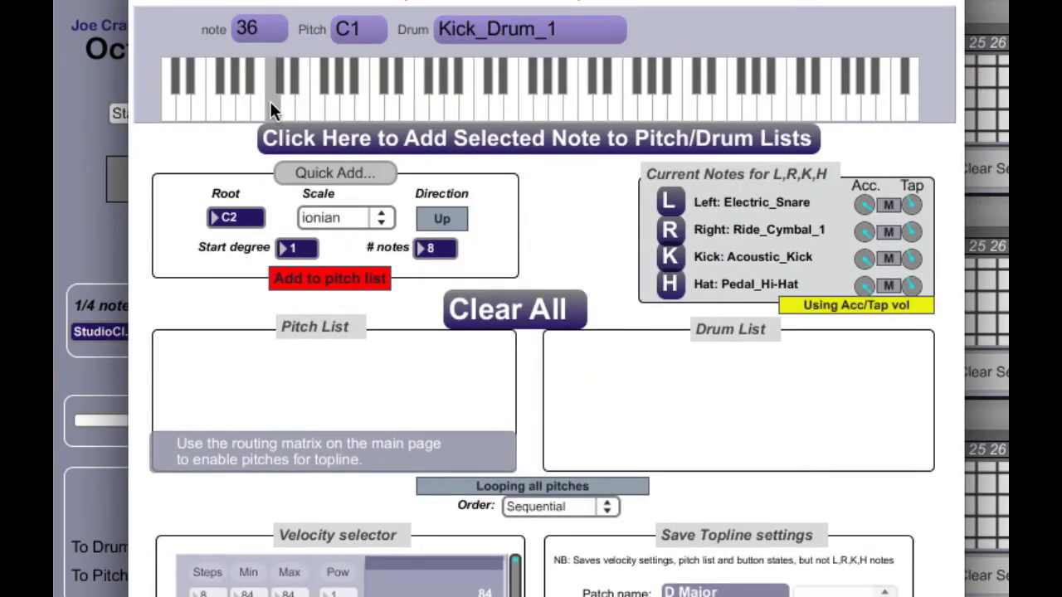
left_click(289, 98)
left_click(377, 142)
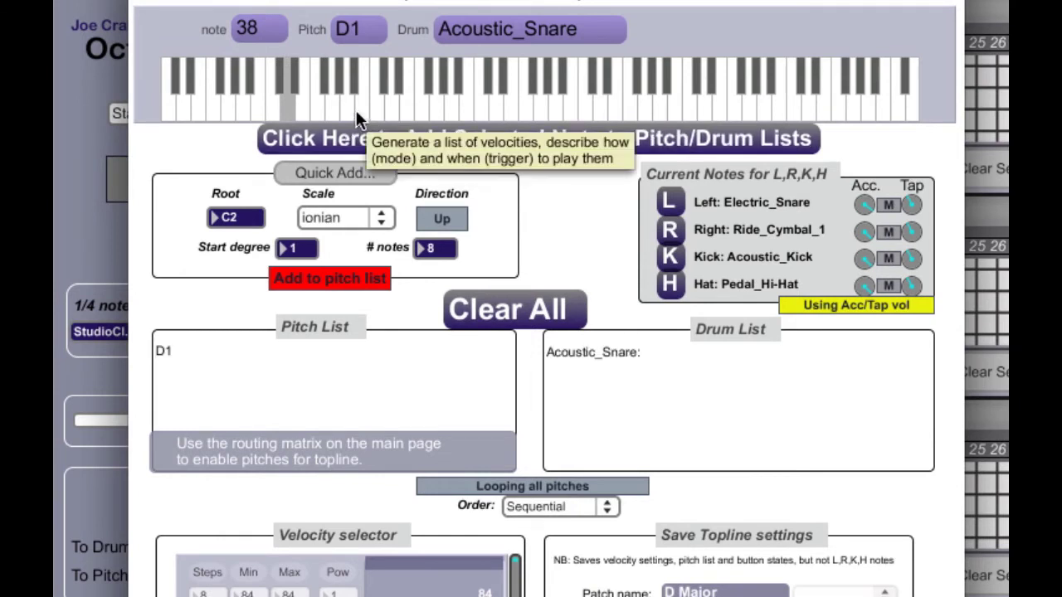
left_click(354, 110)
left_click(375, 110)
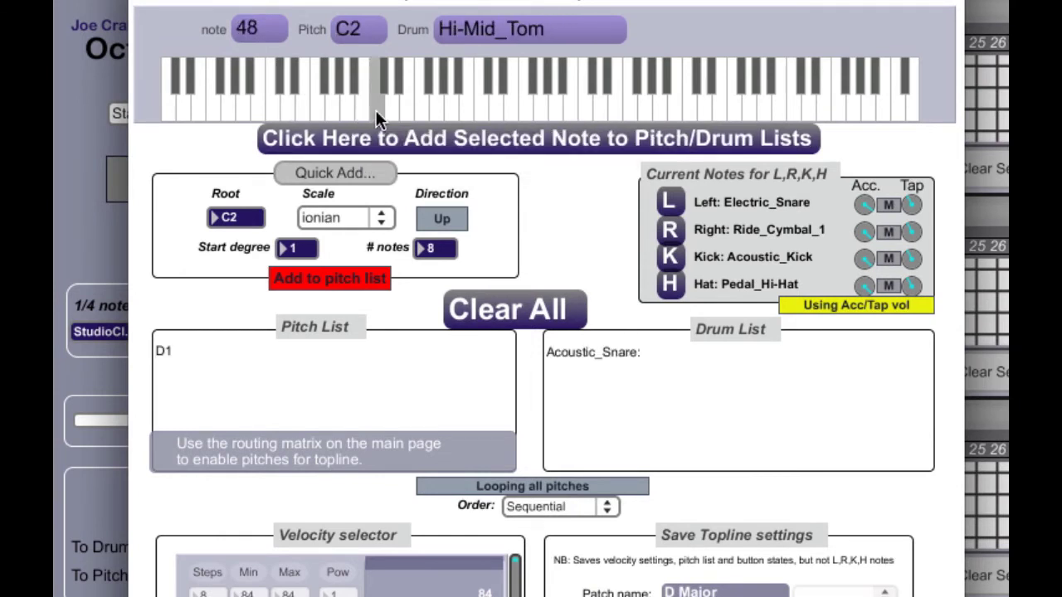
left_click(392, 104)
left_click(408, 136)
- Close the editor and play the groove with sequencer 1 muted, then unmuted
mouse_move(220, 4)
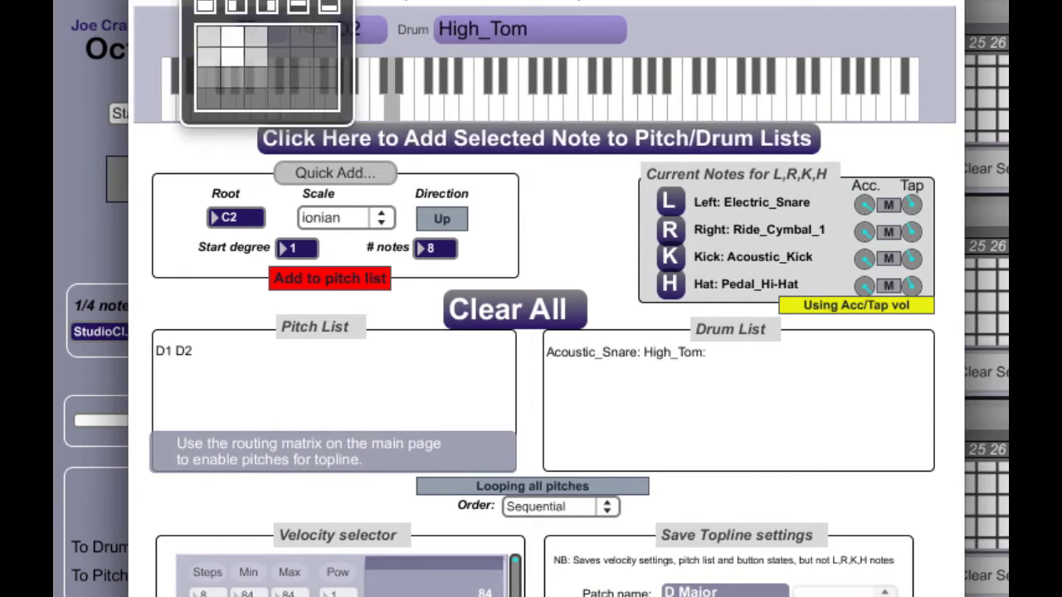
key("super+w")
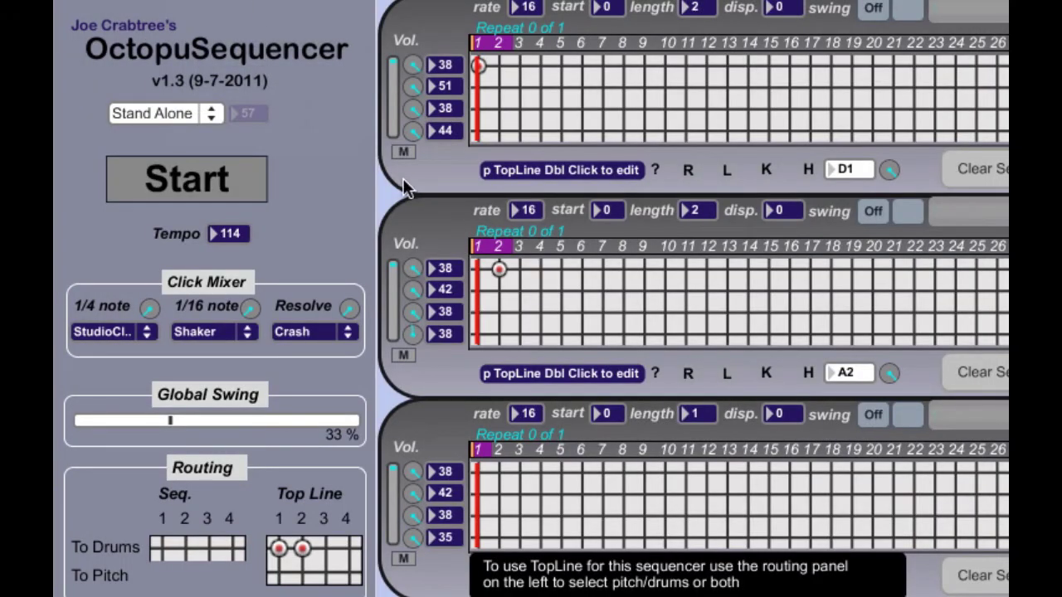
left_click(404, 153)
key("space")
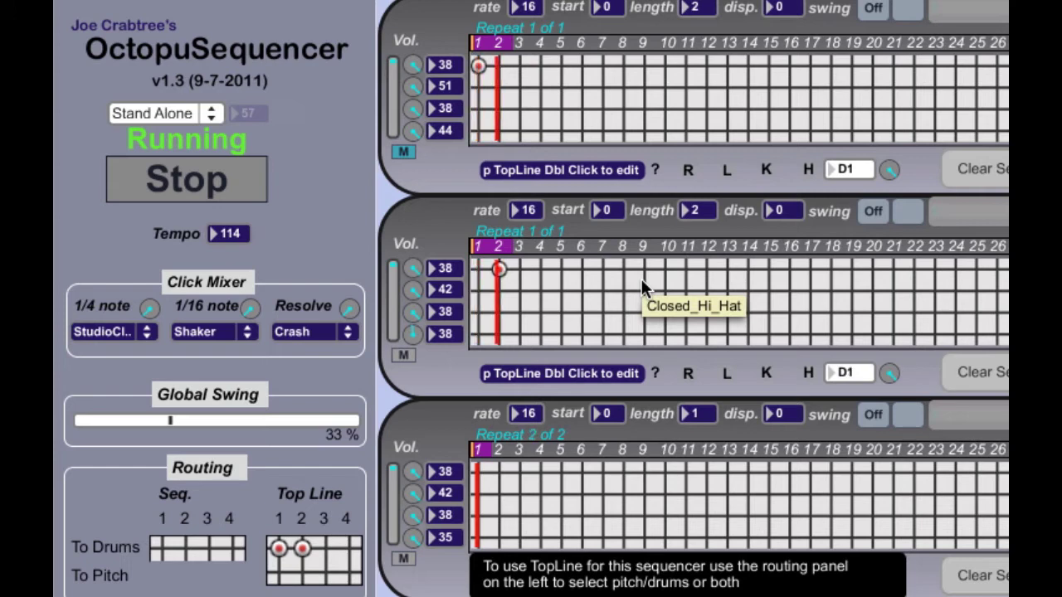
key("space")
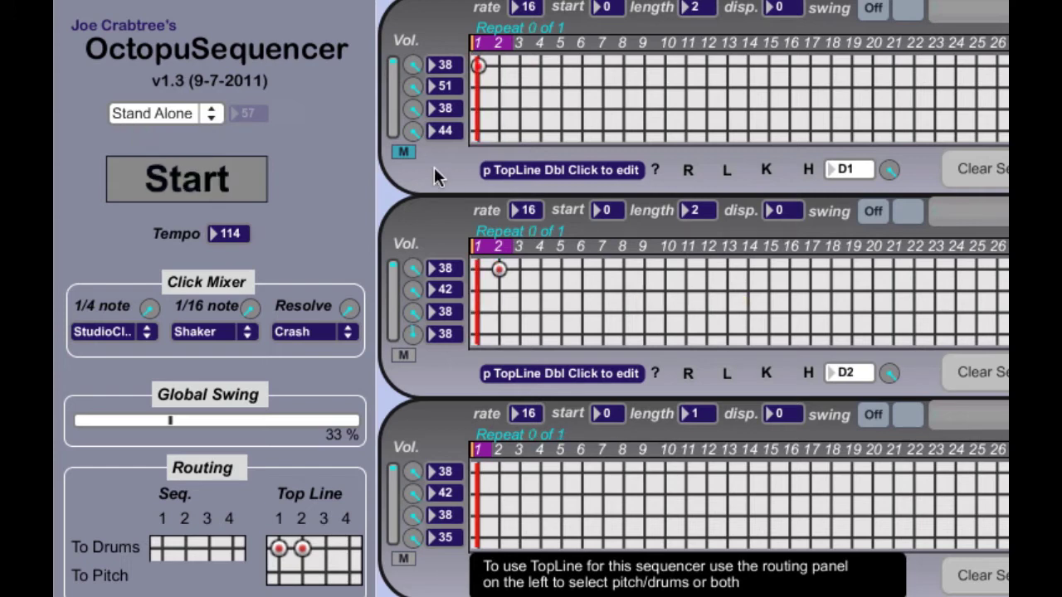
left_click(404, 151)
key("space")
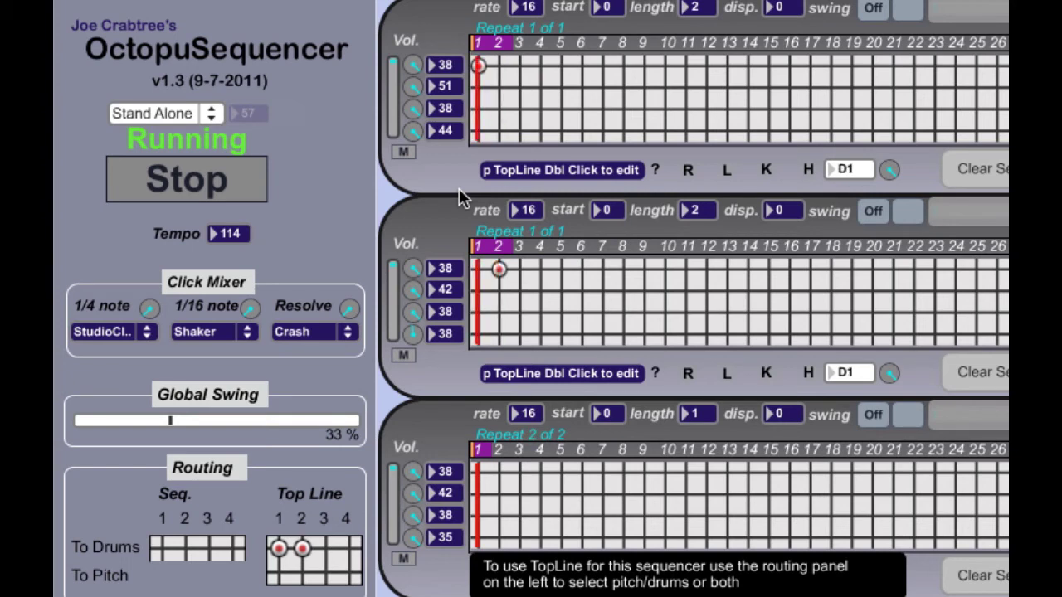
- Stop playback and add F2, Ride_Bell, to Sequencer 1's TopLine lists
key("space")
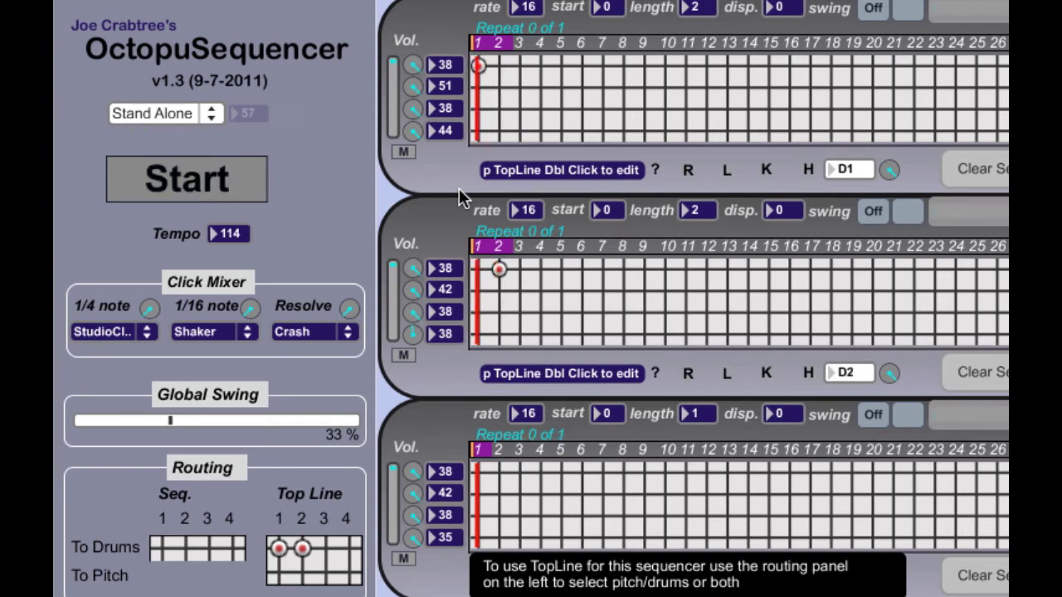
double_click(509, 170)
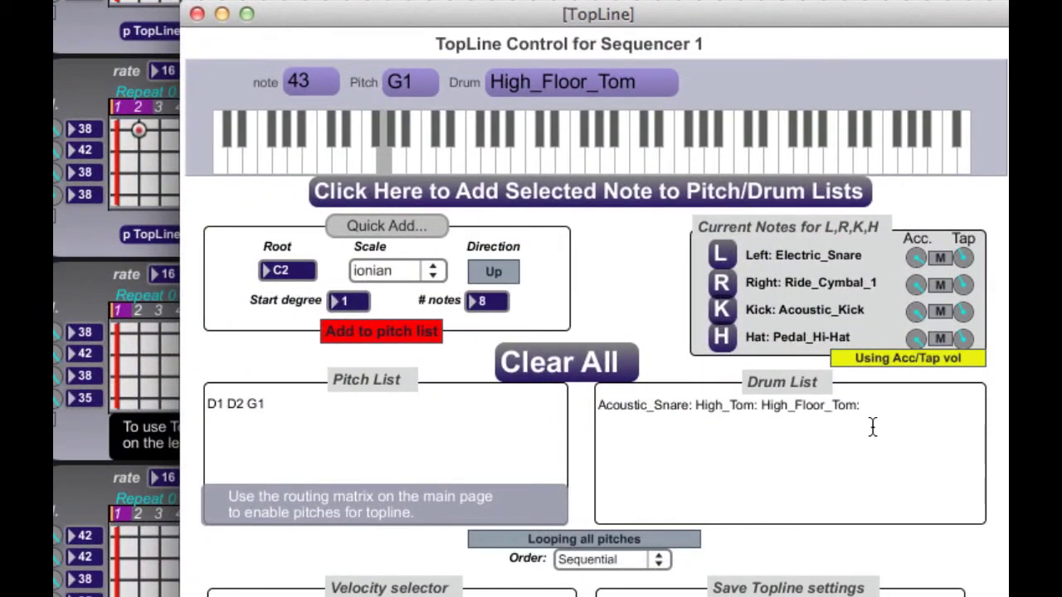
left_click(469, 155)
left_click(508, 189)
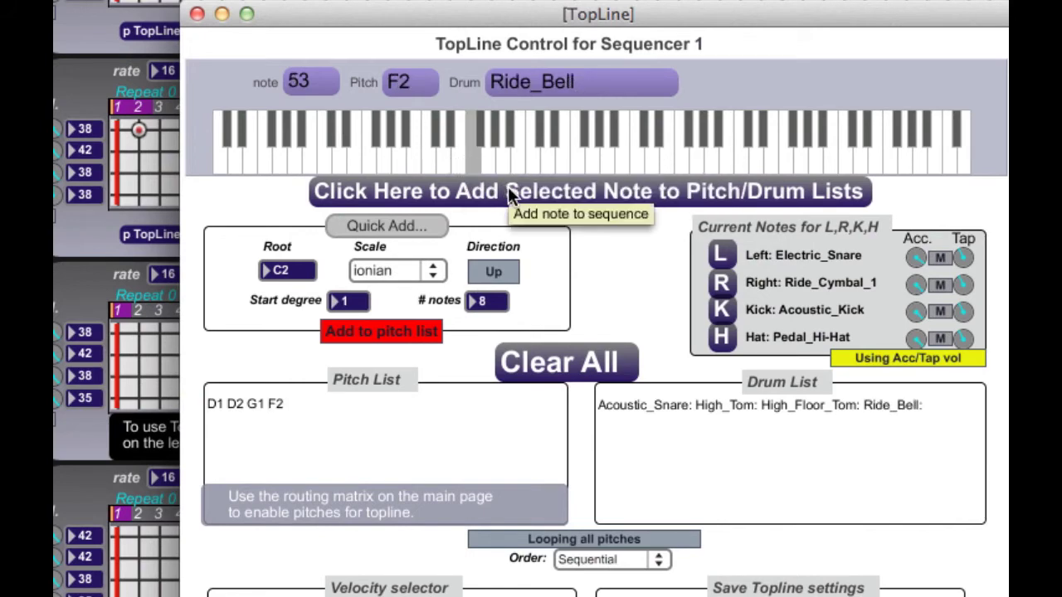
left_click(198, 14)
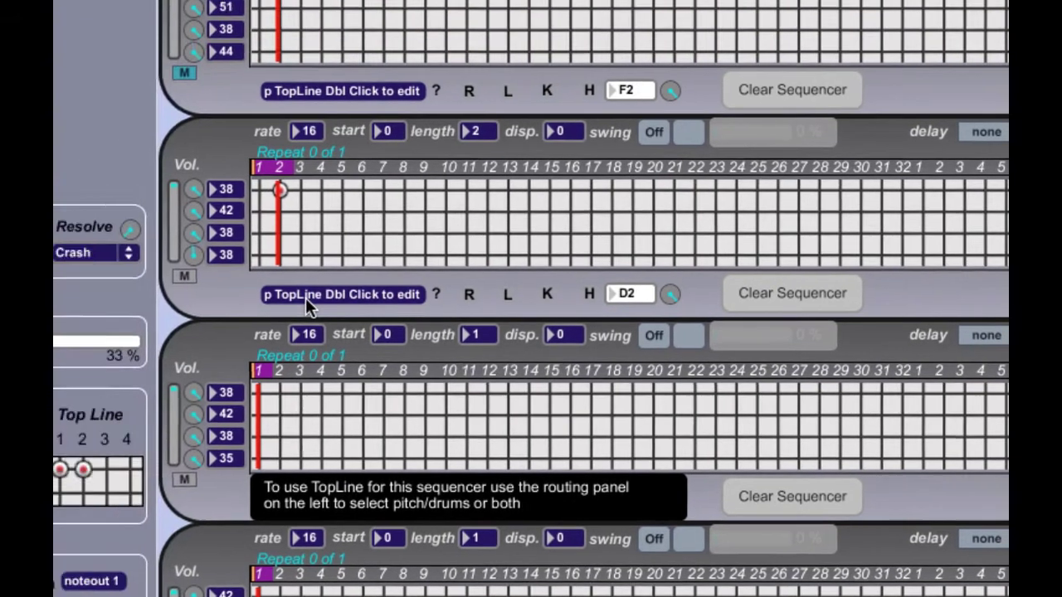
- Add F#1, Closed_Hi_Hat, to Sequencer 2's TopLine lists and restart playback
double_click(305, 295)
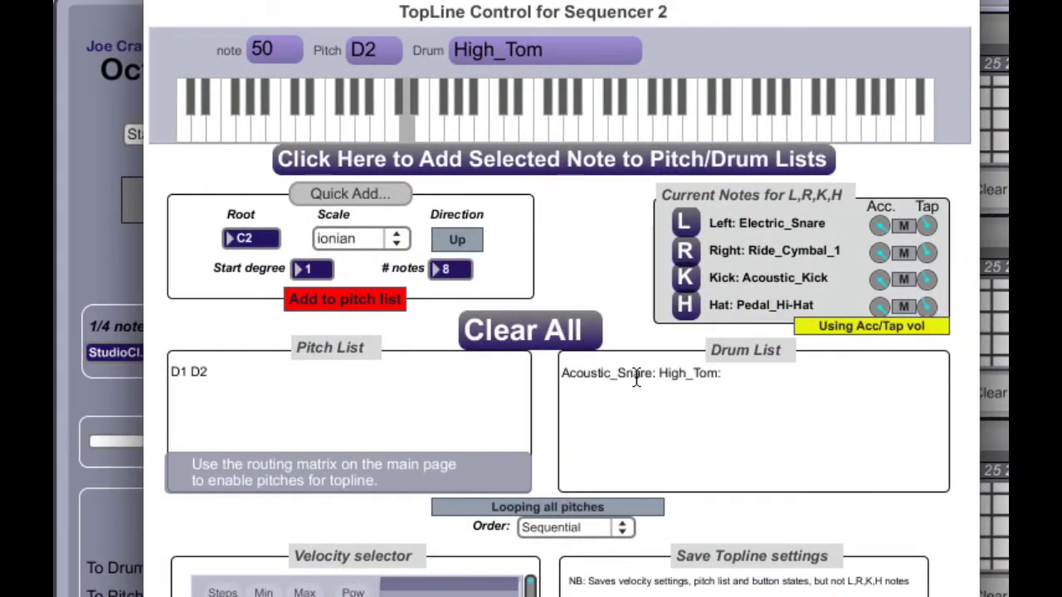
left_click_drag(361, 118, 336, 104)
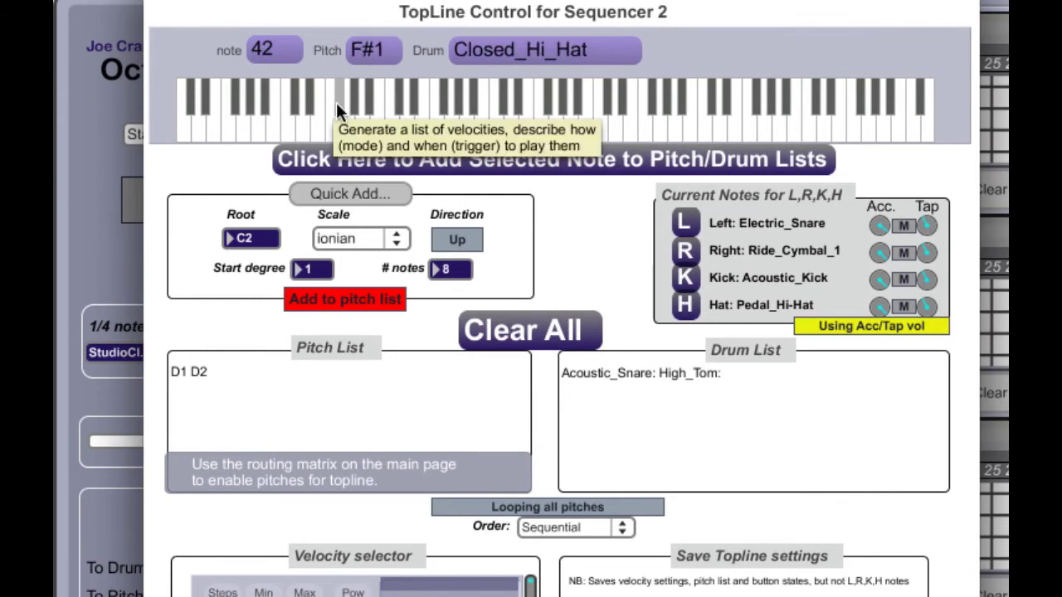
left_click(467, 160)
key("super+w")
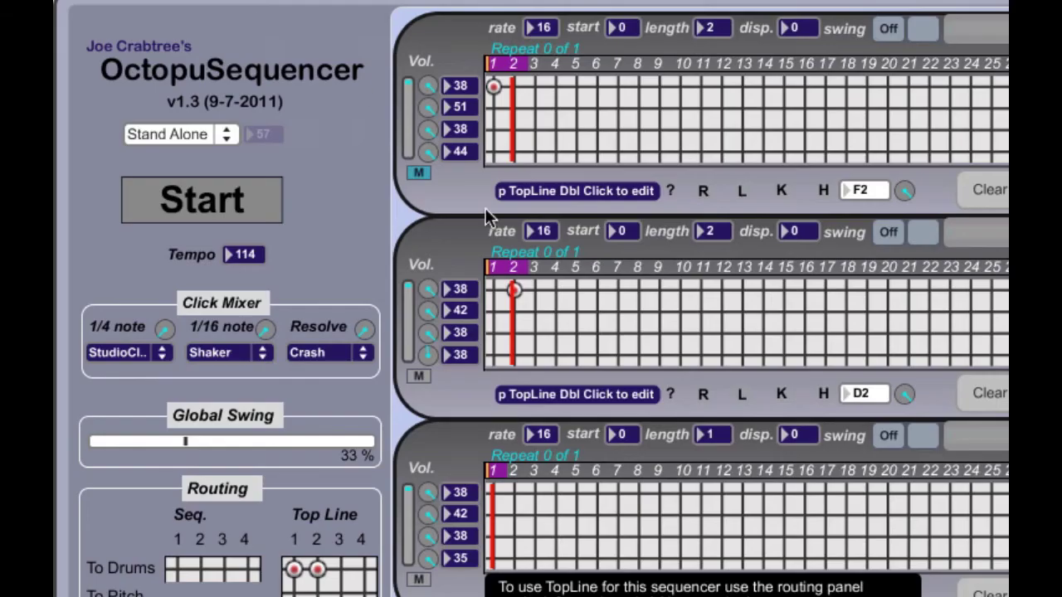
key("space")
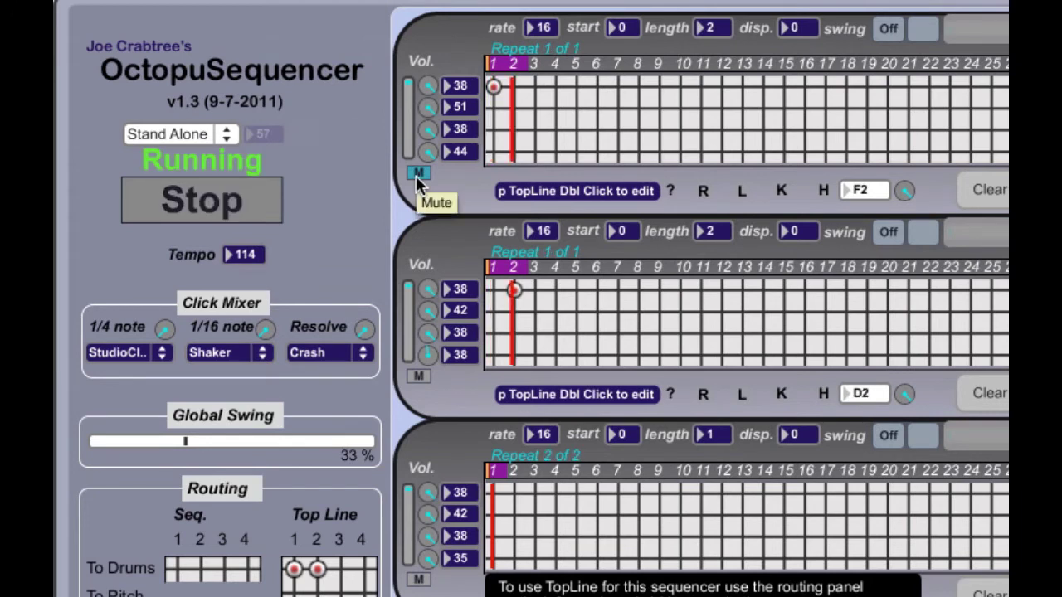
- Shorten Sequencer 1 from 2 steps to 1 and audition the groove
key("space")
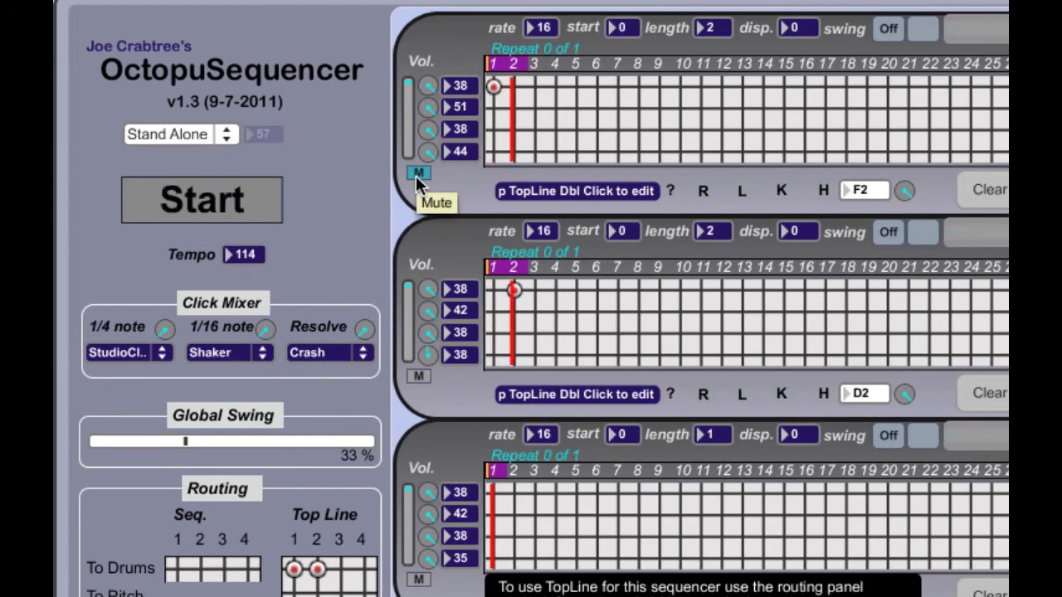
key("space")
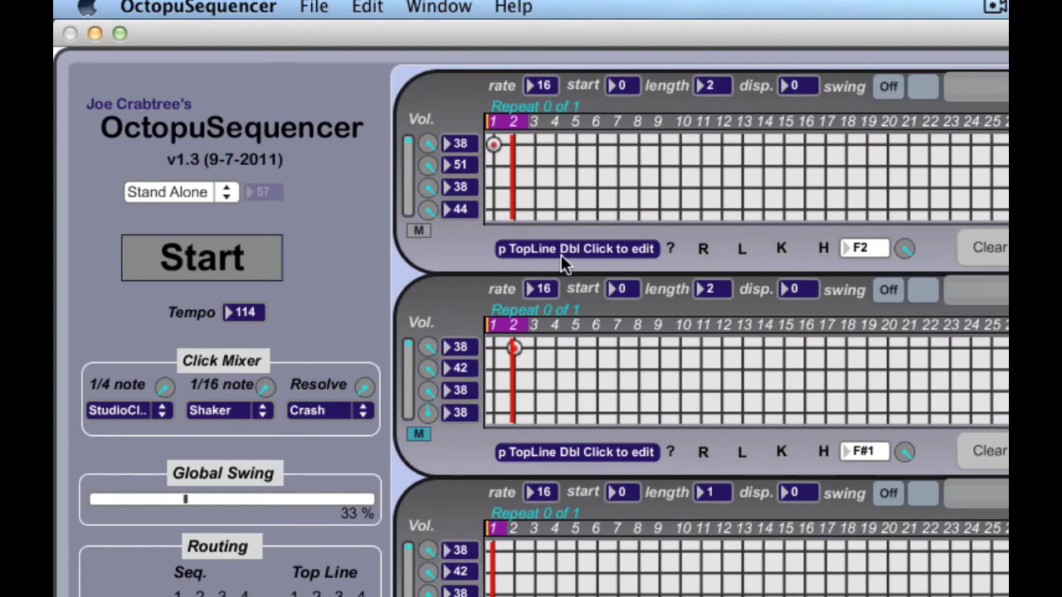
left_click_drag(714, 91, 713, 93)
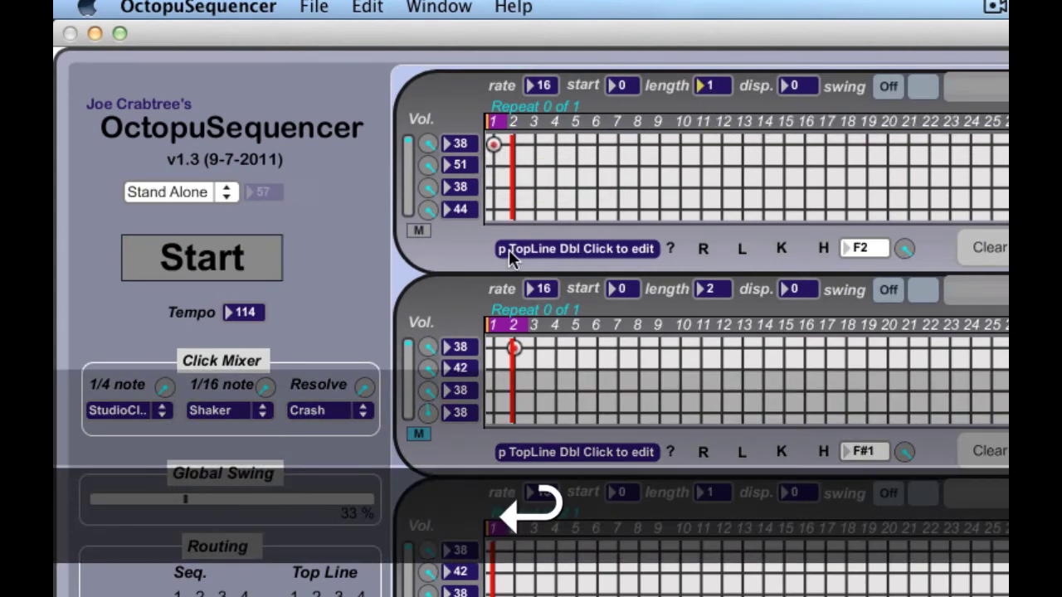
key("space")
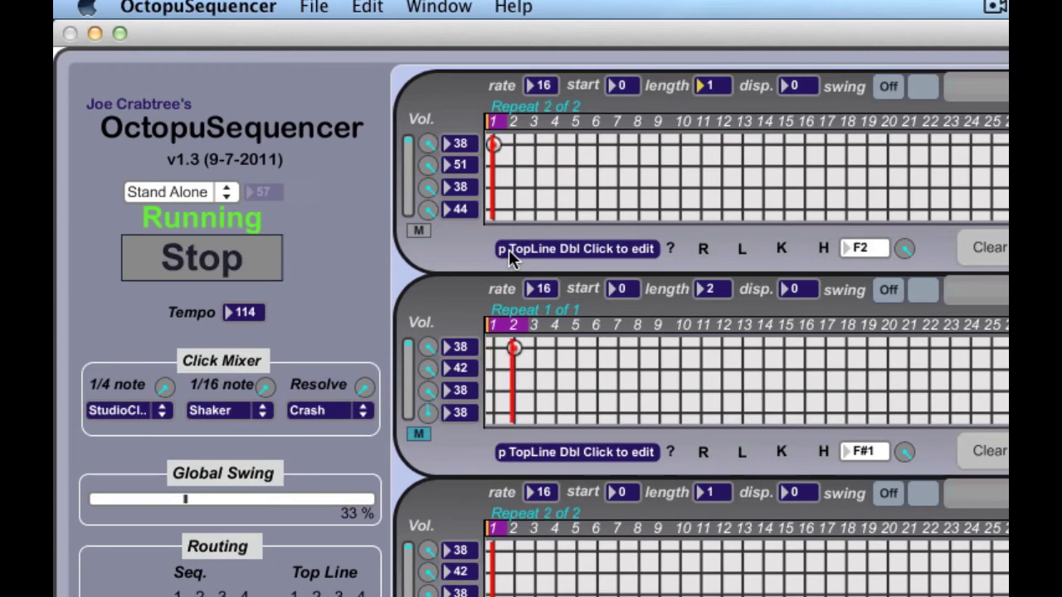
key("space")
- Clear D1 D2 G1 F2 from Sequencer 1's TopLine pitch and drum lists and start typing RlrrLrll
double_click(508, 250)
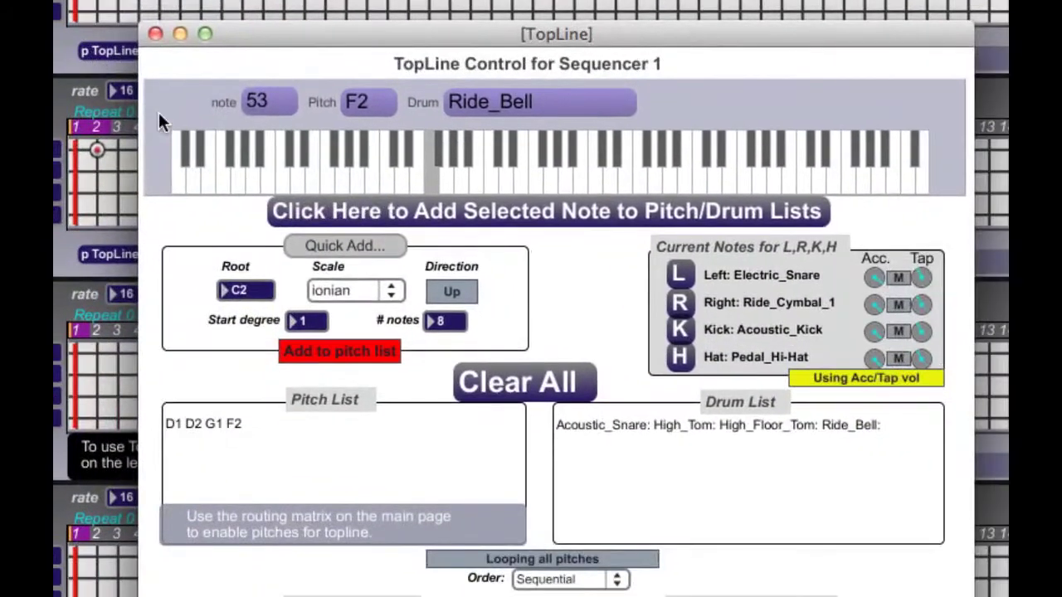
left_click(512, 382)
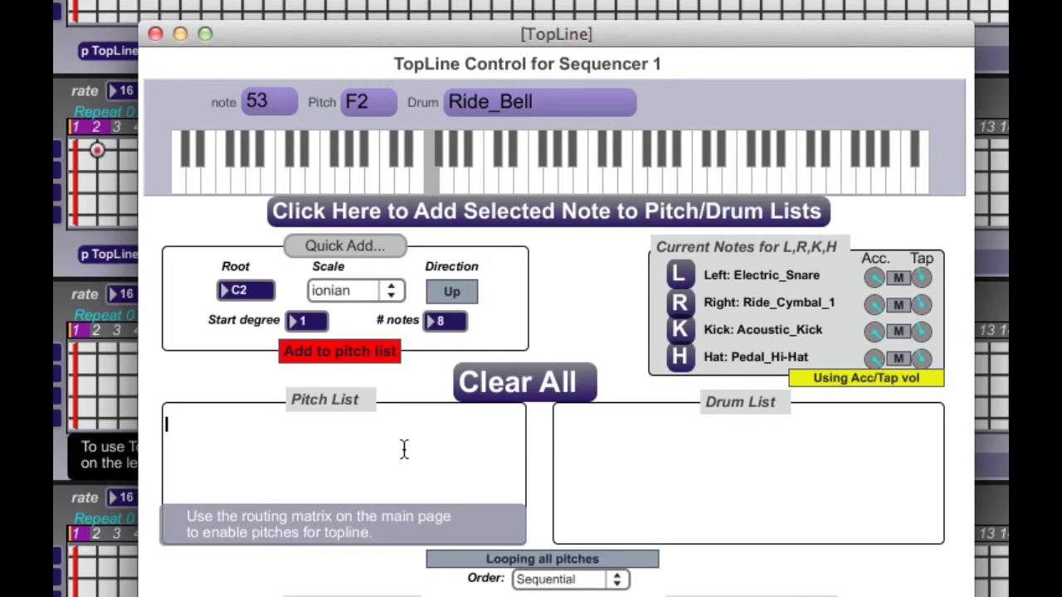
type("Rl")
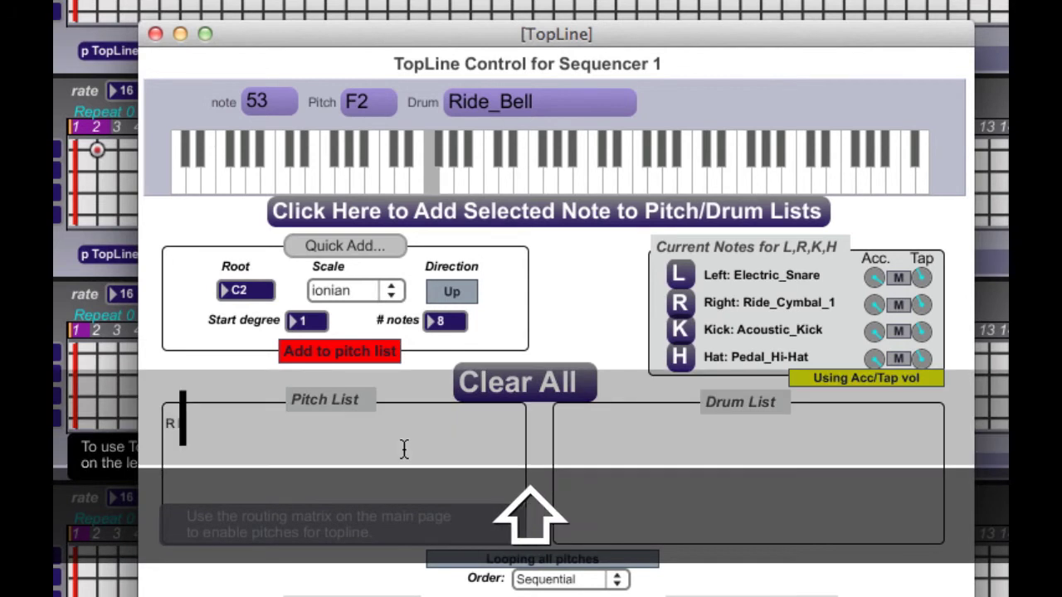
type("rrLrll")
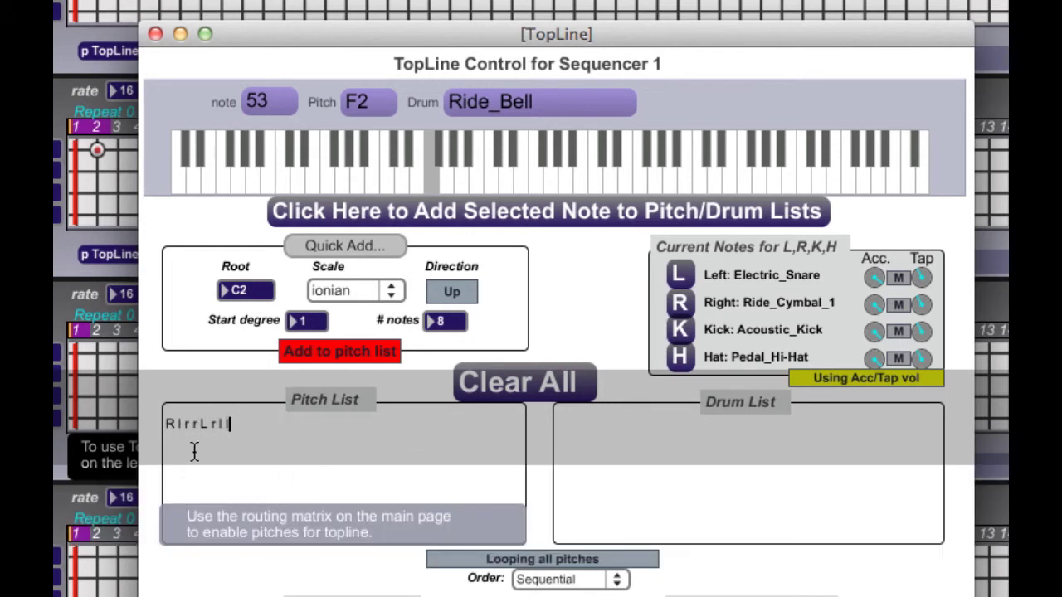
- Commit the RlrrLrll sticking, mute the R note, and toggle the L note's mute on and off
key("Return")
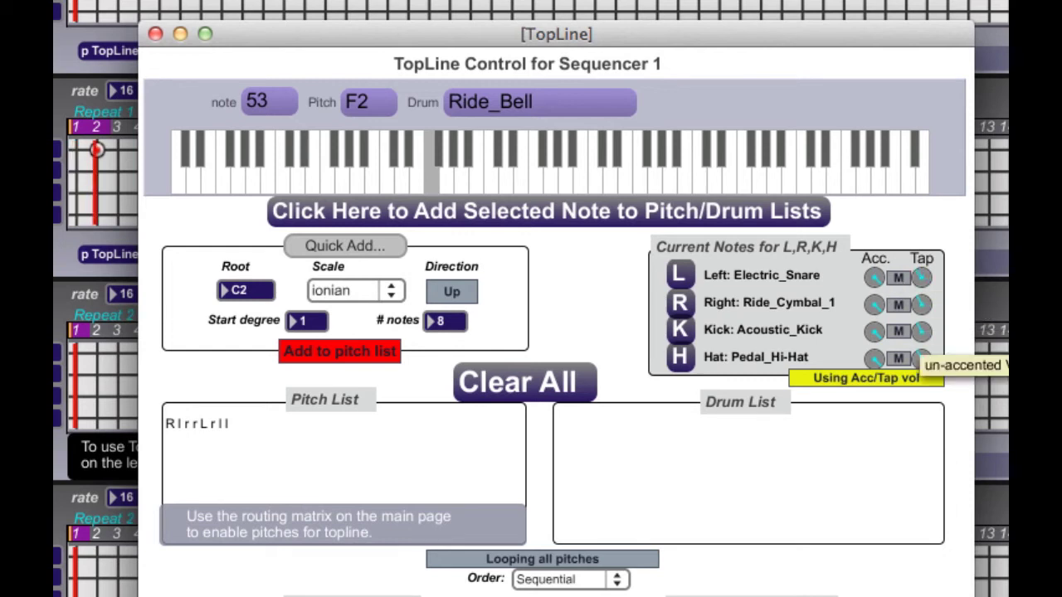
left_click(899, 305)
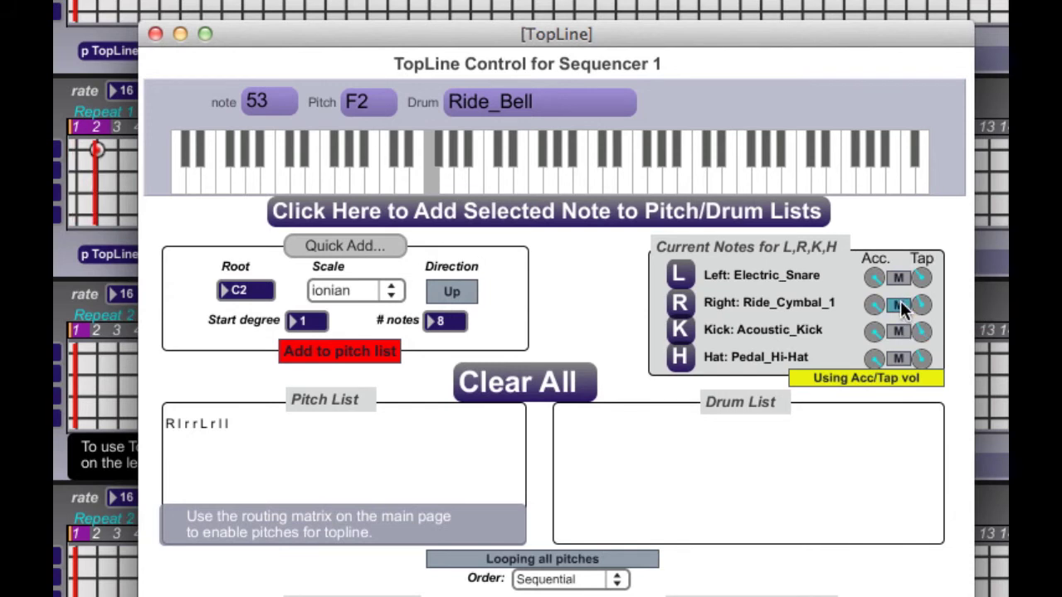
left_click(899, 278)
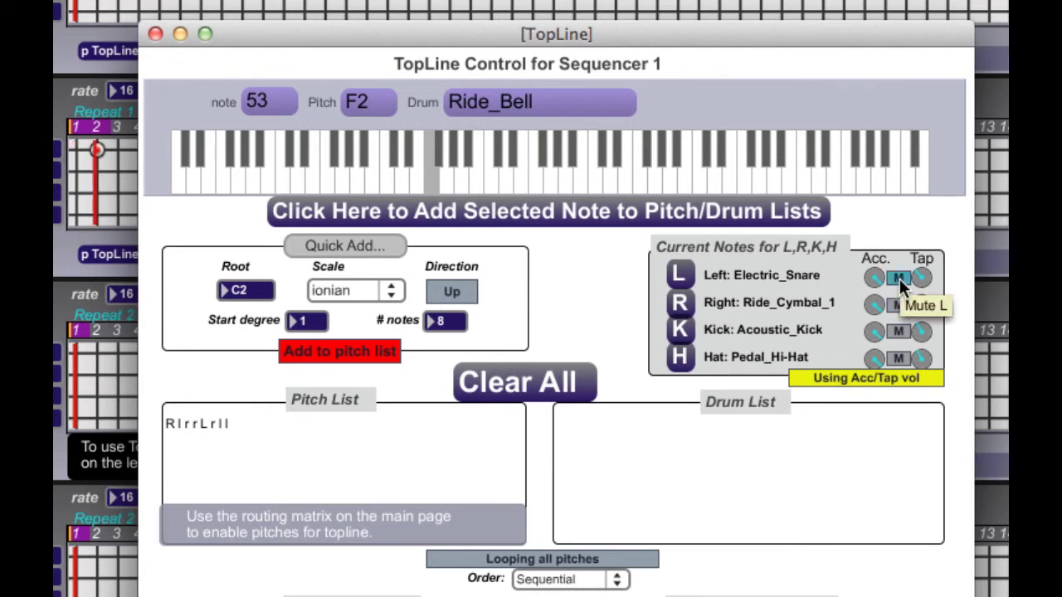
left_click(899, 279)
- Replace the TopLine pitch list with 'rf lf' and close the TopLine editor
key("super+a")
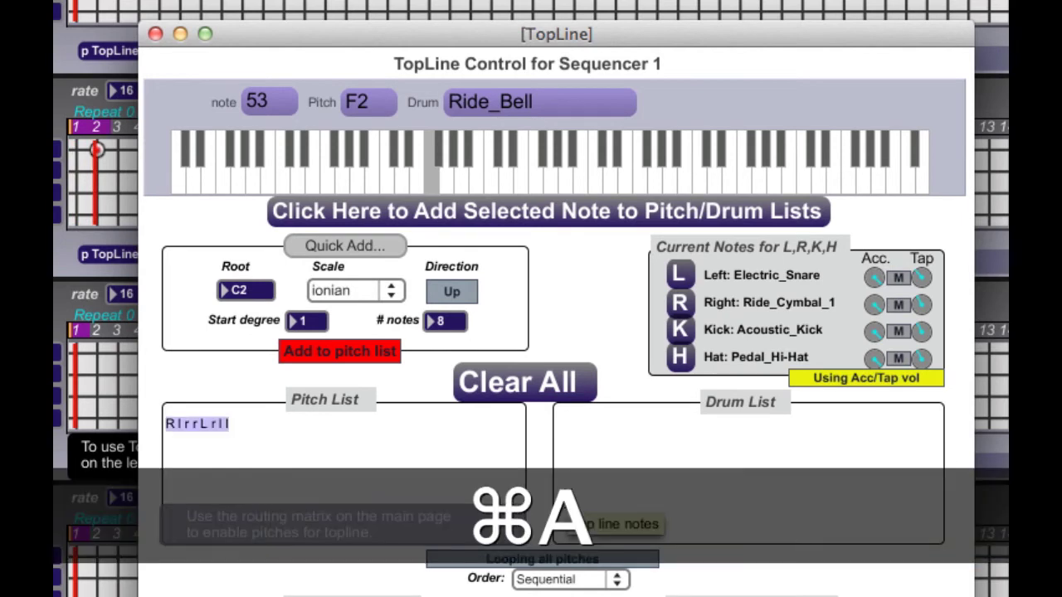
type("rf lf")
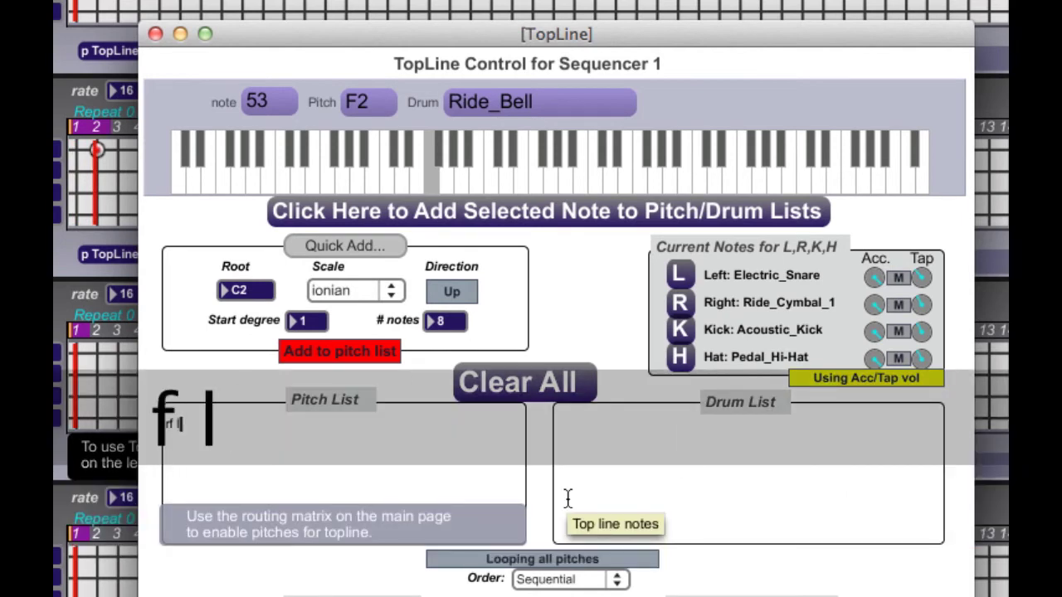
key("Return")
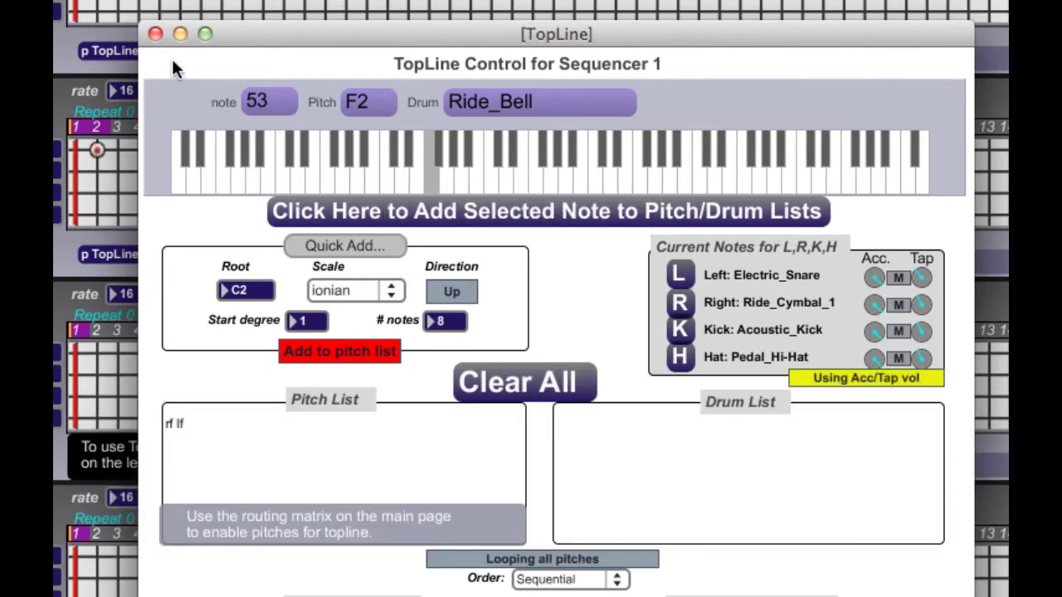
left_click(154, 33)
- Set the first sequencer's length to 4 steps
scroll(311, 38, "up", 5)
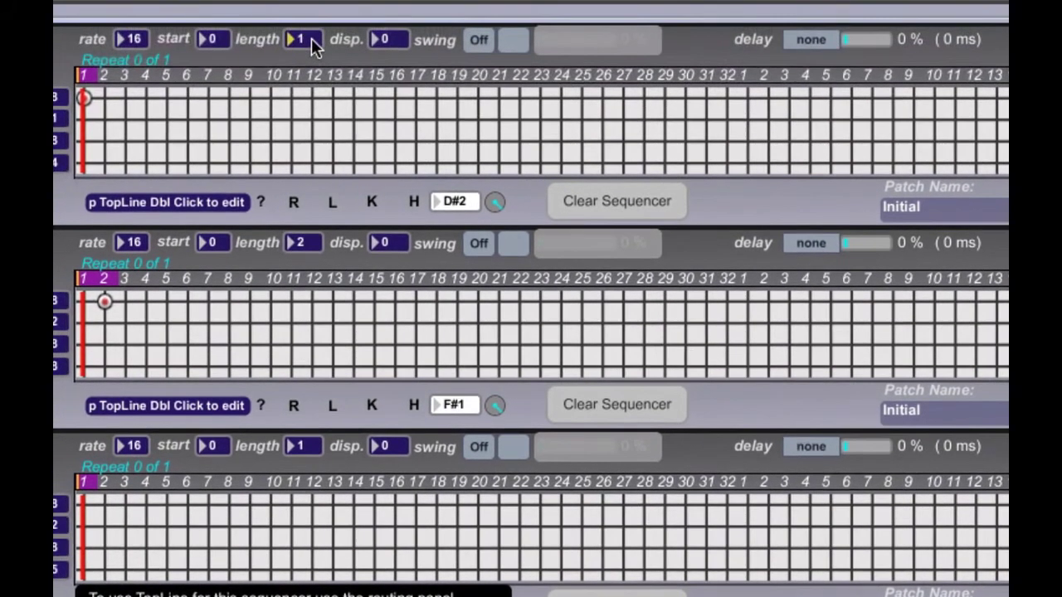
type("4")
key("Return")
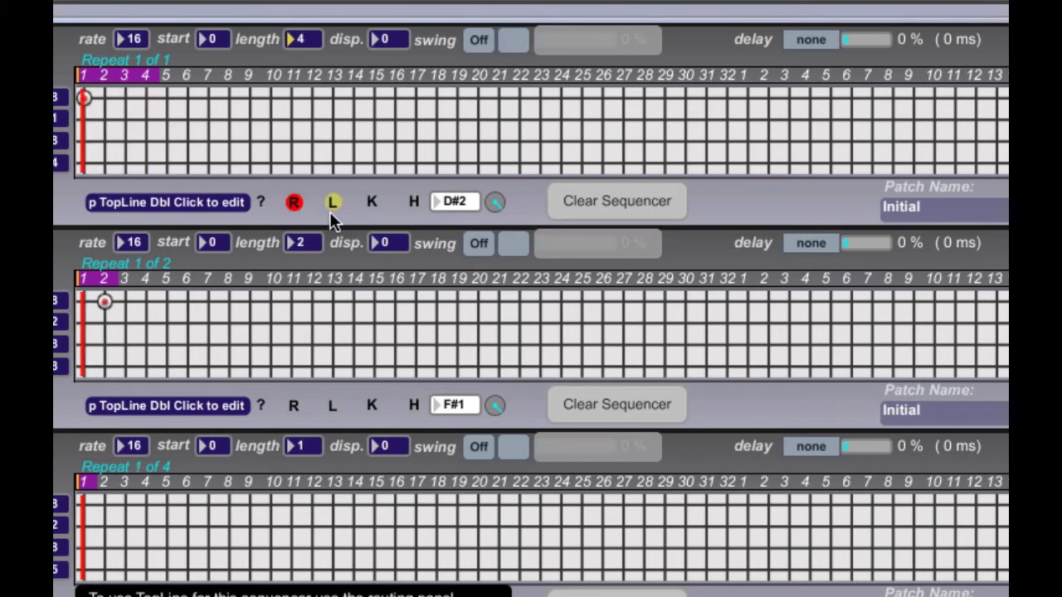
- Reopen Sequencer 1's TopLine and overwrite its pitch list with 'rf l r r lf r l l'
double_click(221, 202)
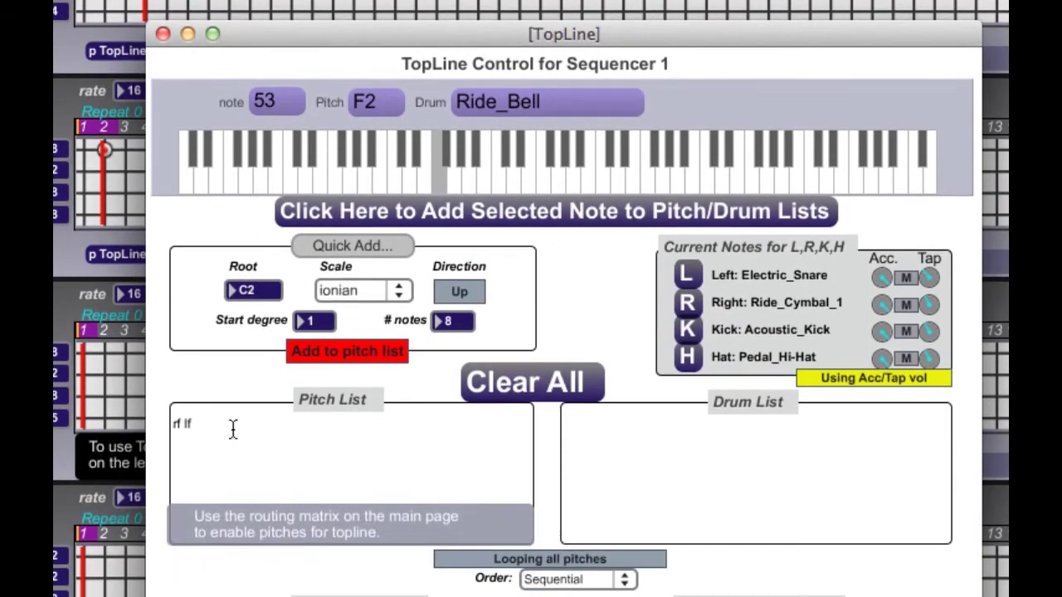
left_click(230, 511)
key("super+a")
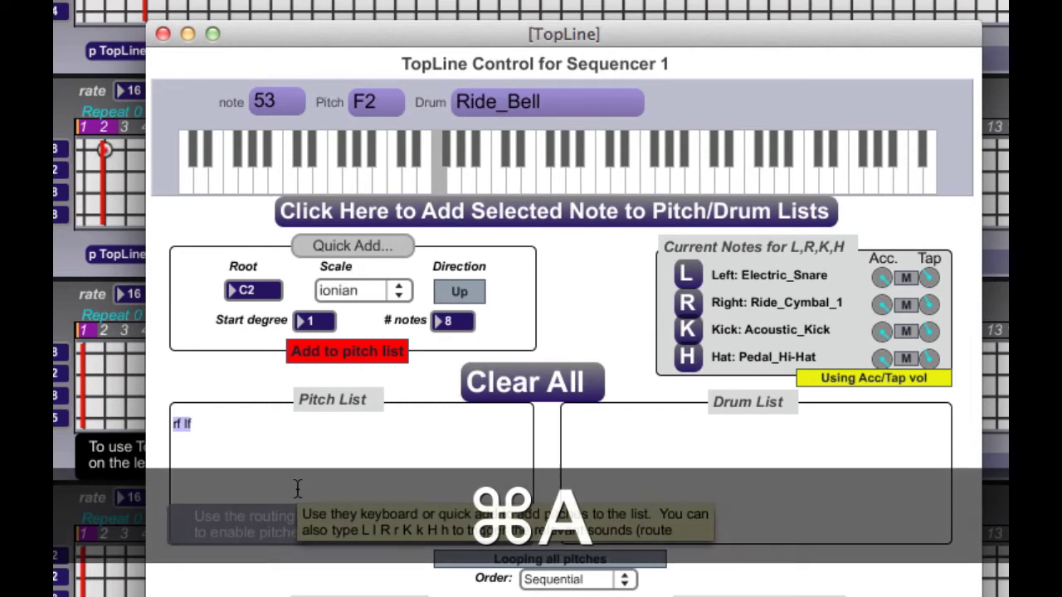
type("rf ")
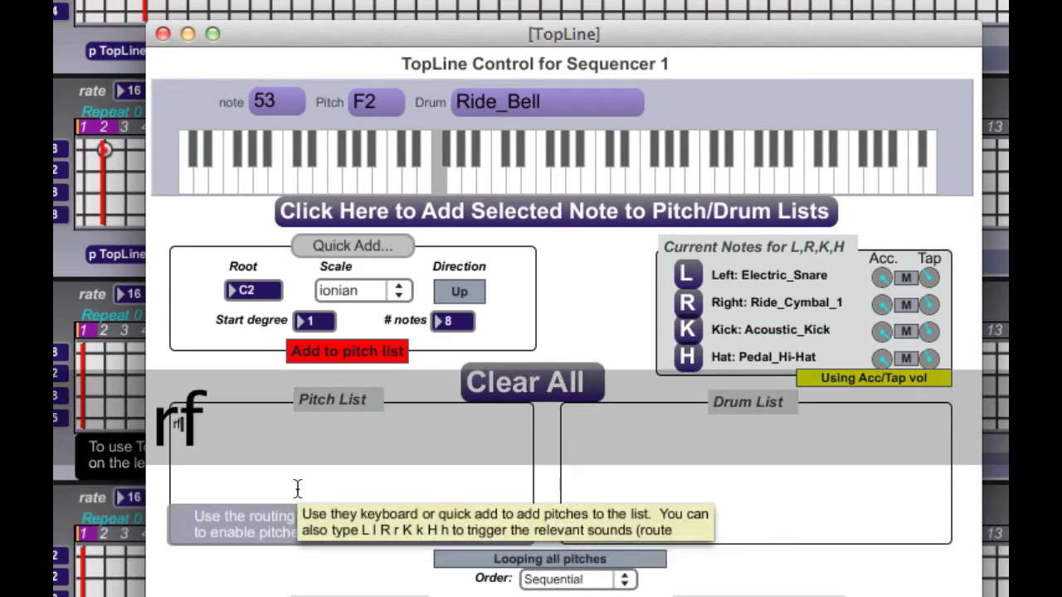
type("r rf")
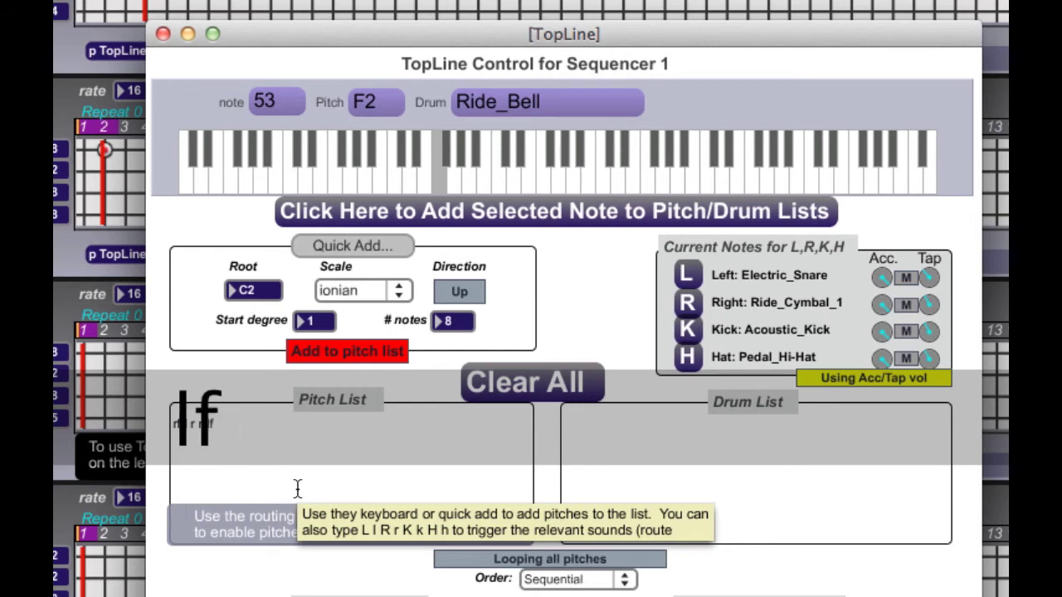
type(" lf r l")
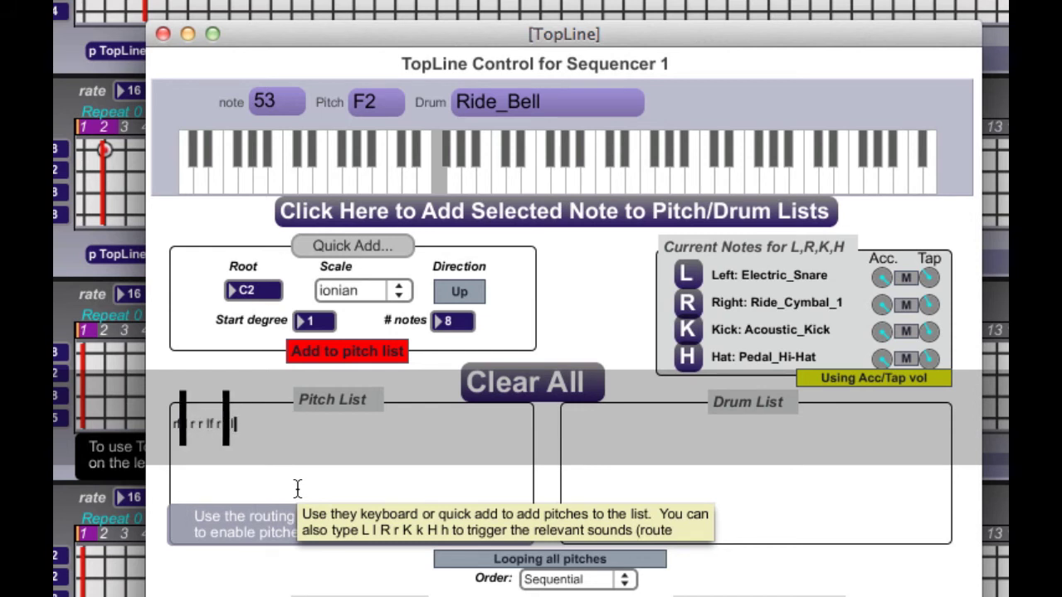
key("Return")
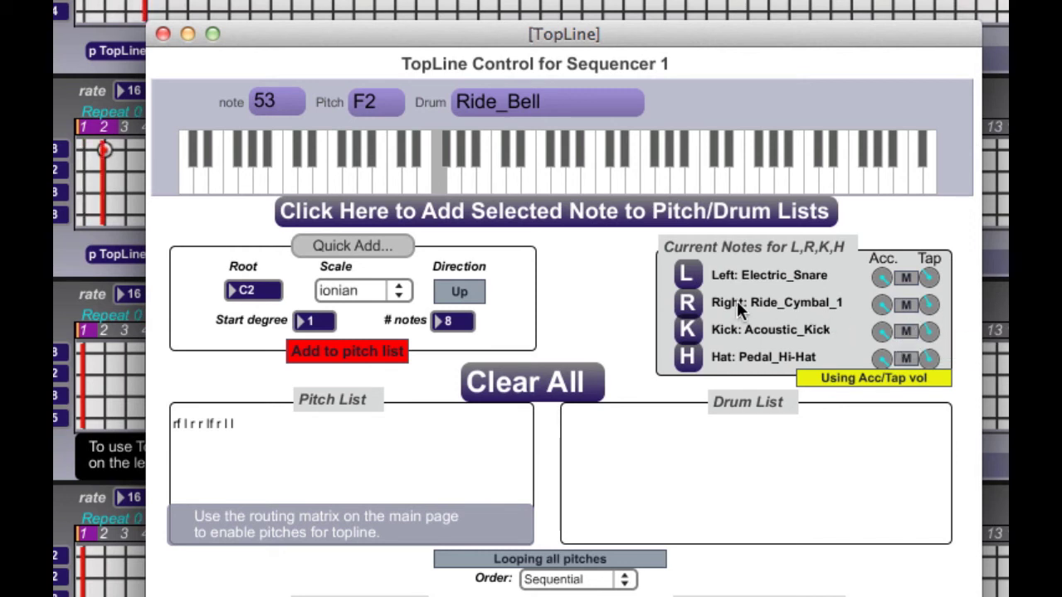
- Assign the D1 Acoustic_Snare note to both the right-hand and left-hand sounds
left_click(685, 302)
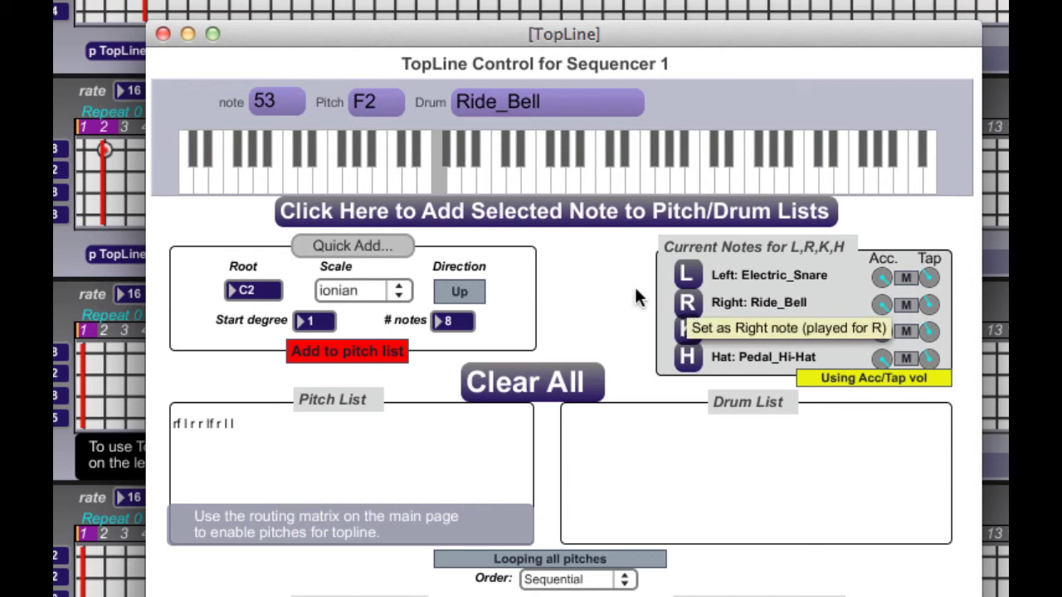
left_click(286, 169)
left_click(297, 166)
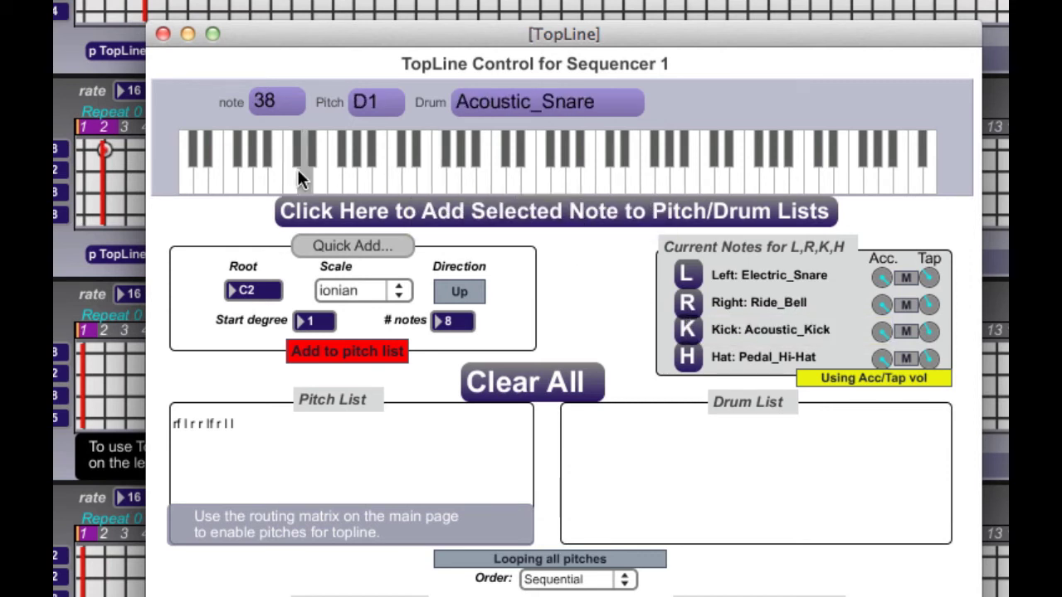
left_click(689, 300)
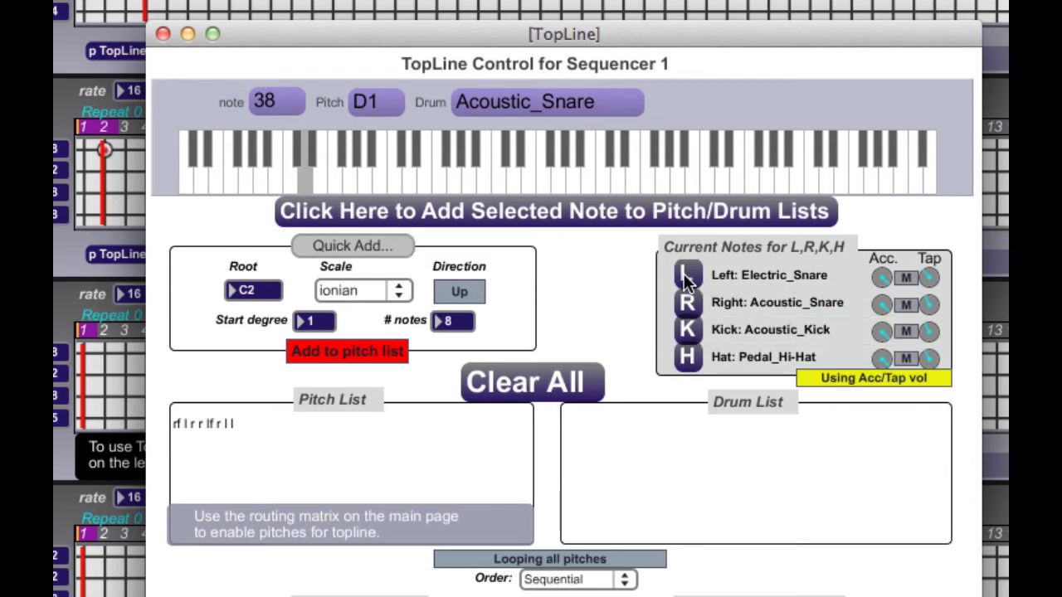
left_click(685, 279)
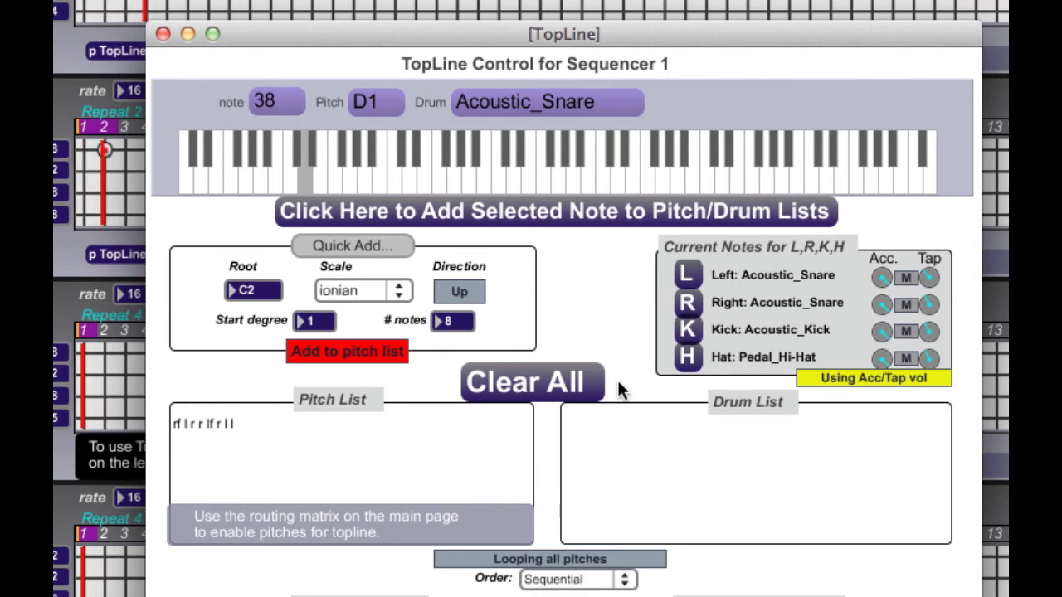
- Mute the right-hand sound, audition keyboard notes, and make Ride_Cymbal_1 (51) the right-hand sound
left_click(904, 305)
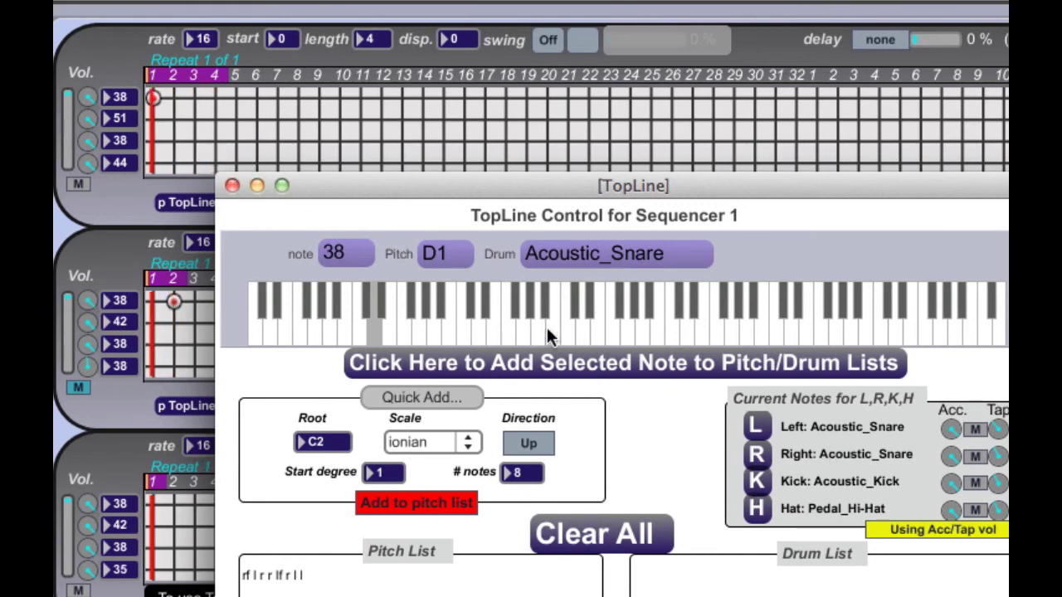
left_click(335, 302)
left_click(370, 302)
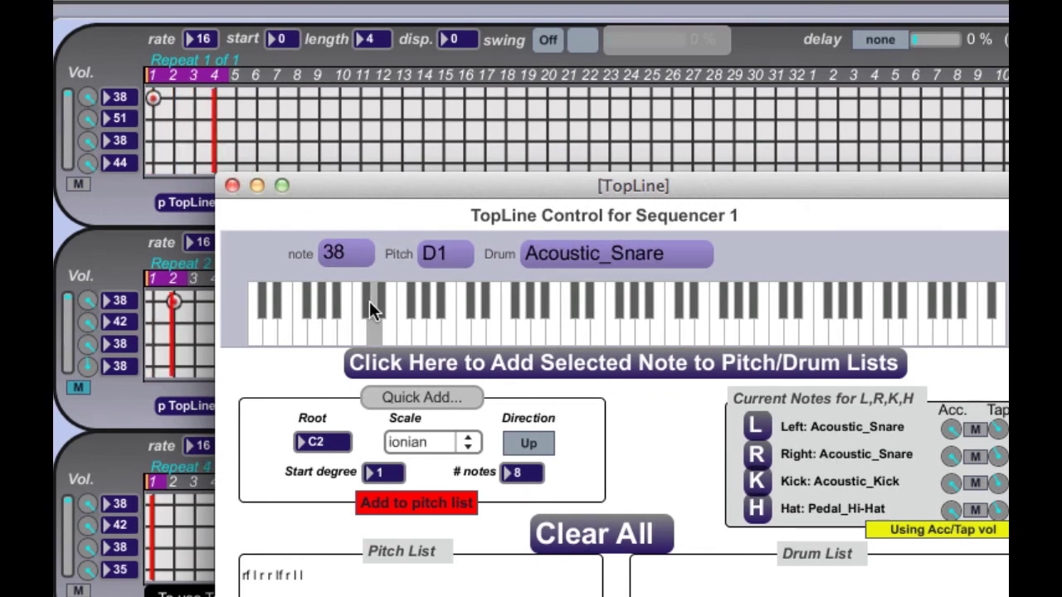
left_click_drag(369, 301, 481, 301)
left_click(759, 452)
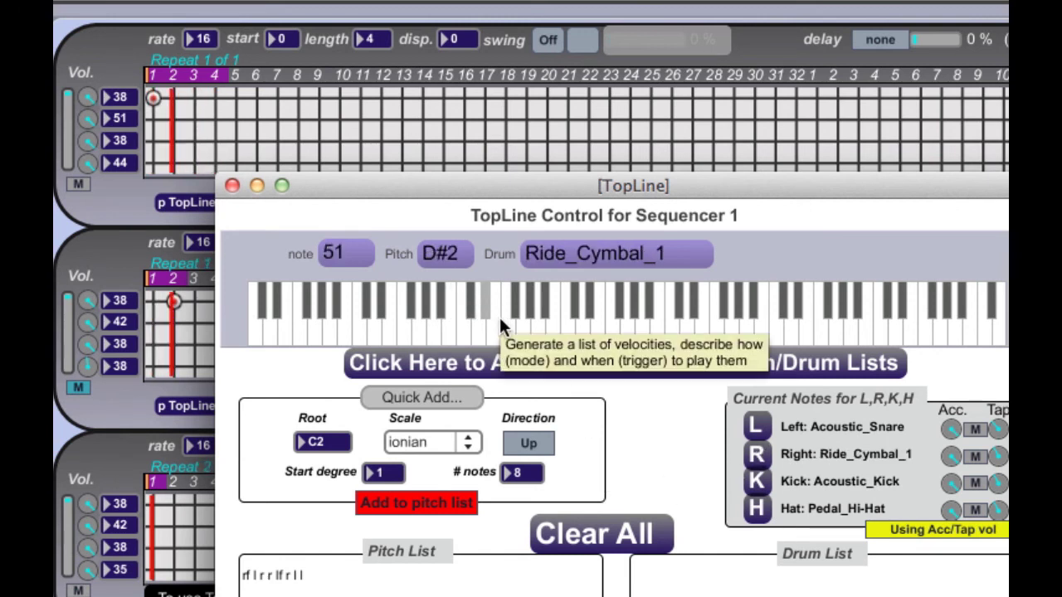
- Close the TopLine editor and set the first sequencer's length to 27 steps
left_click(233, 184)
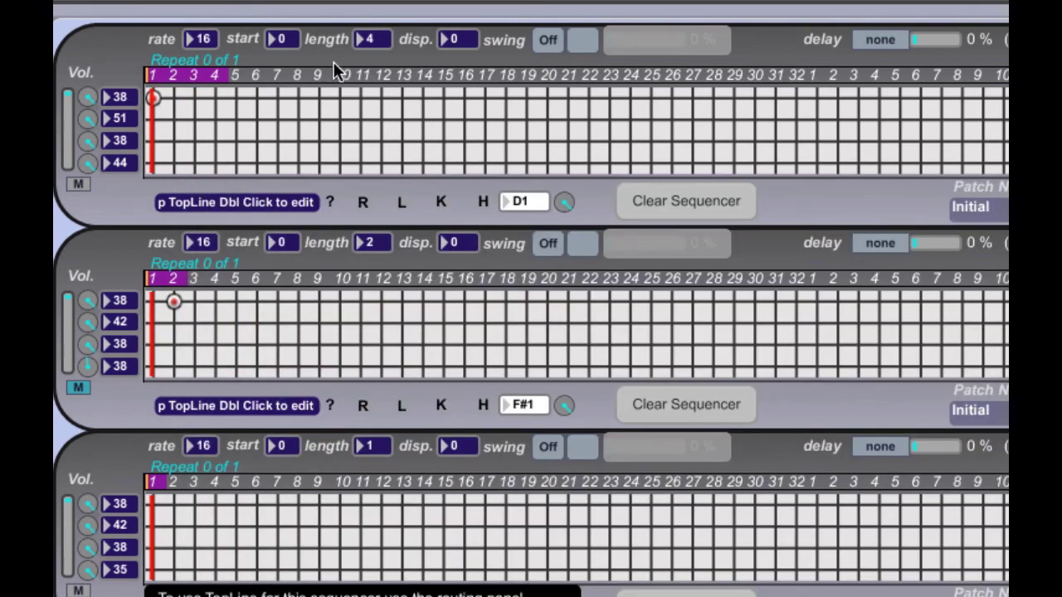
type("3")
key("Return")
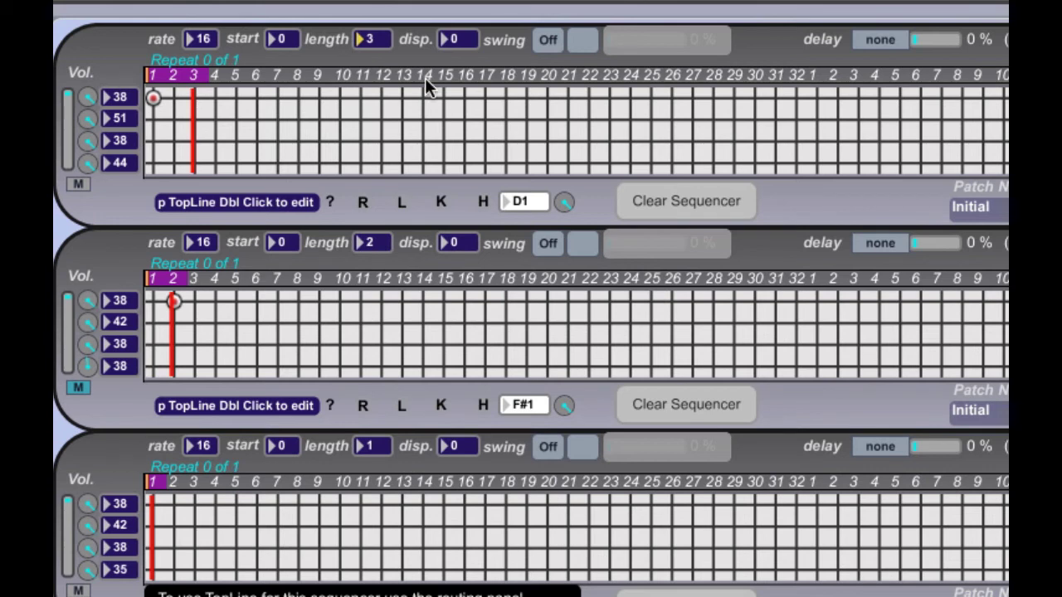
type("27")
key("Return")
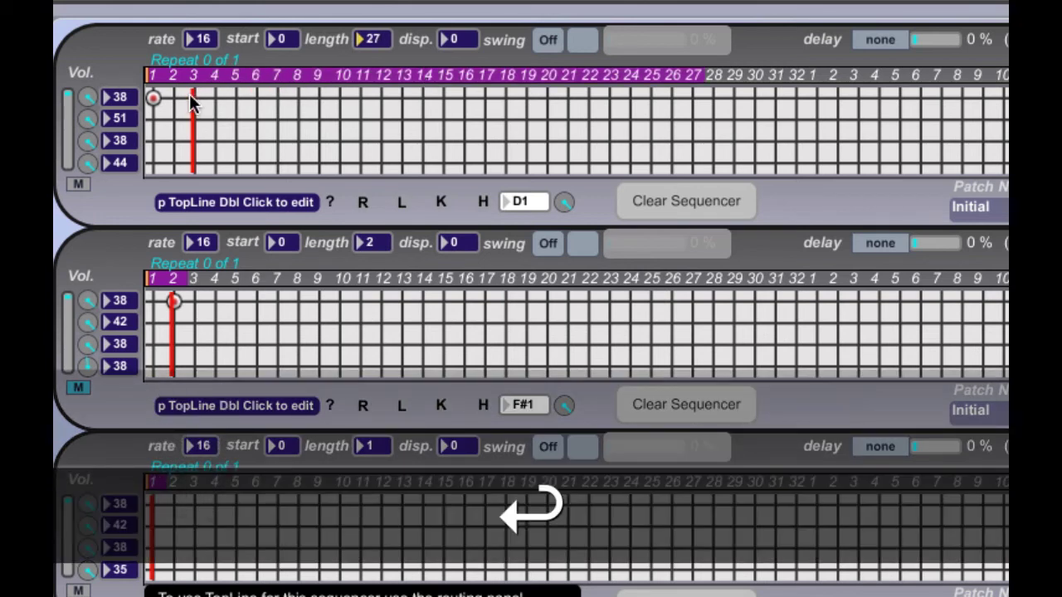
- Add notes at steps 5 and 6 of row 1, then clear the whole first sequencer
left_click(236, 97)
left_click(256, 98)
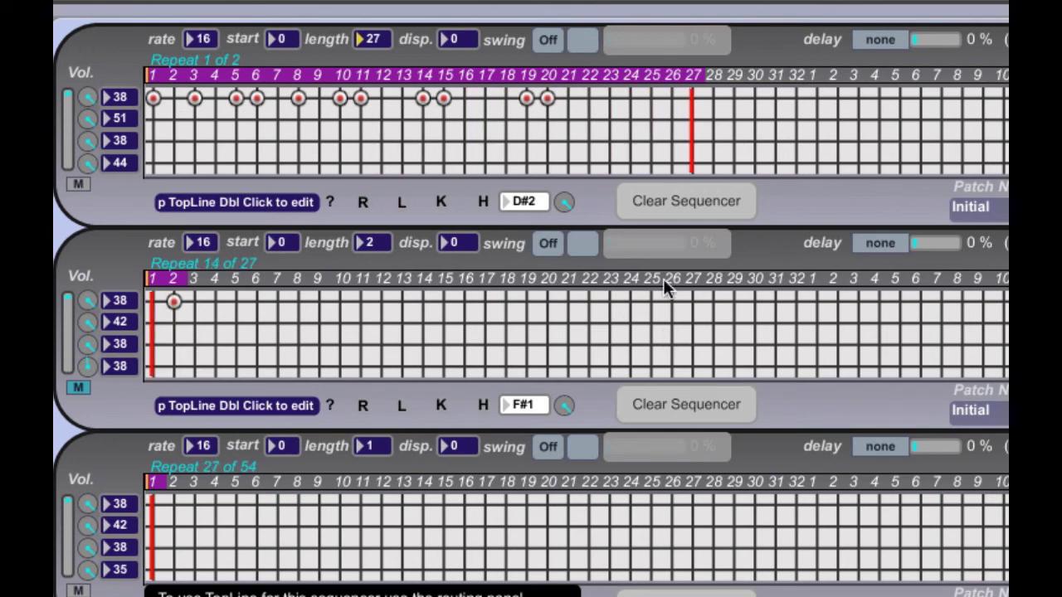
left_click(684, 199)
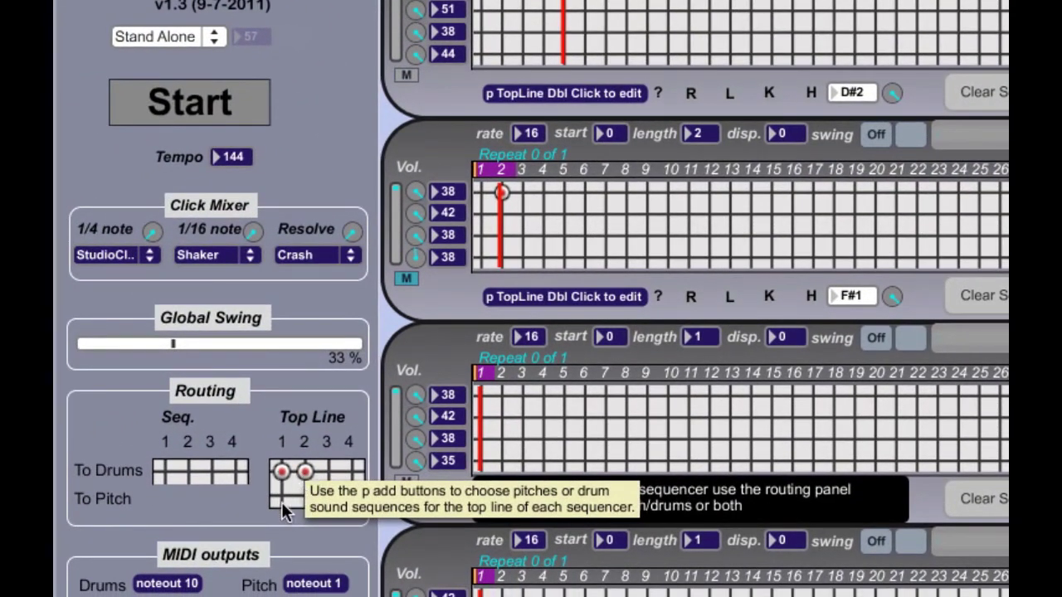
- Turn off top lines 1 and 2 going to drums and route top line 1 to pitch
left_click(280, 493)
left_click(279, 481)
left_click(306, 478)
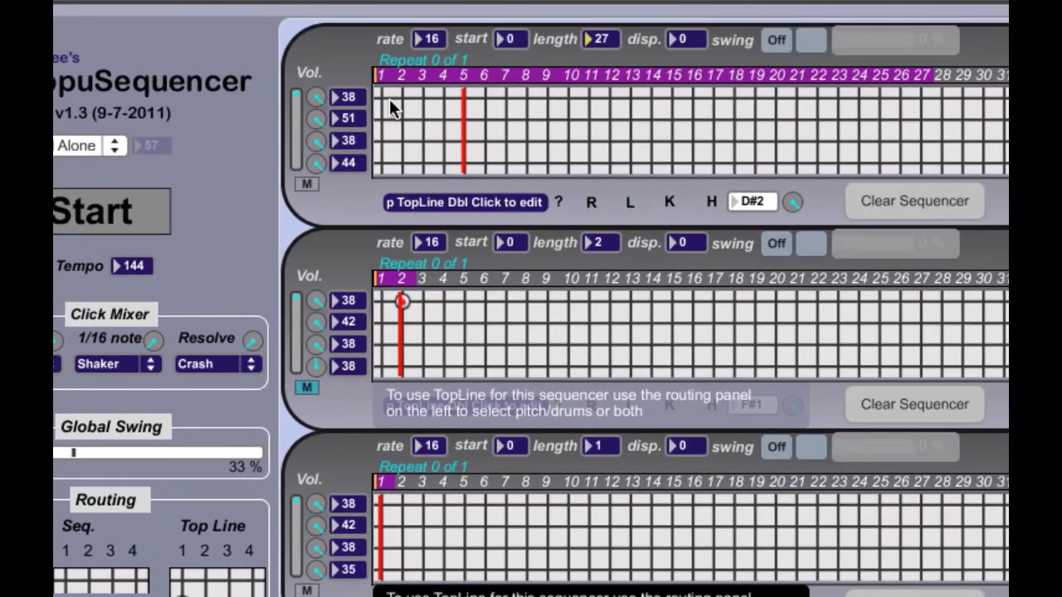
- Fill row 1 across all 27 steps, start playback, and reopen Sequencer 1's TopLine
left_click_drag(393, 95, 789, 95)
key("space")
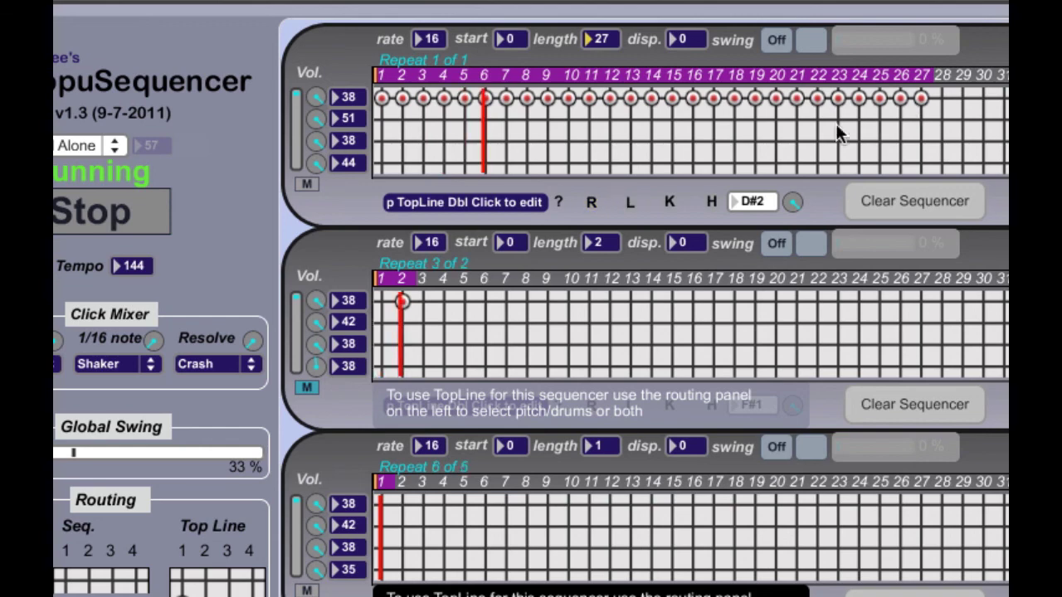
double_click(519, 201)
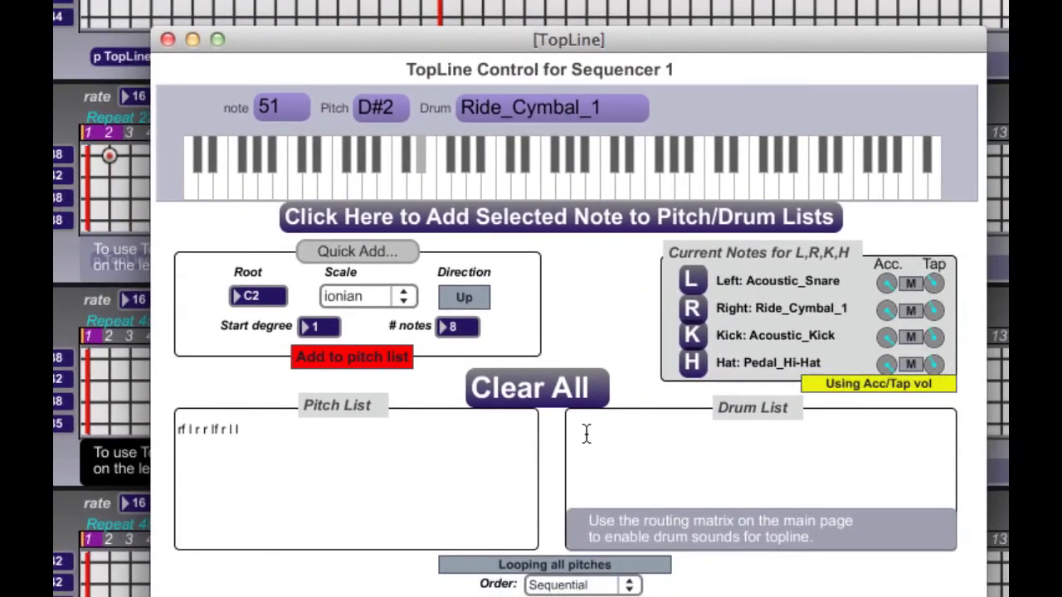
- Swap the pitch list for the C2–C3 ionian scale and set velocity to 14 steps, 39–84
left_click(547, 387)
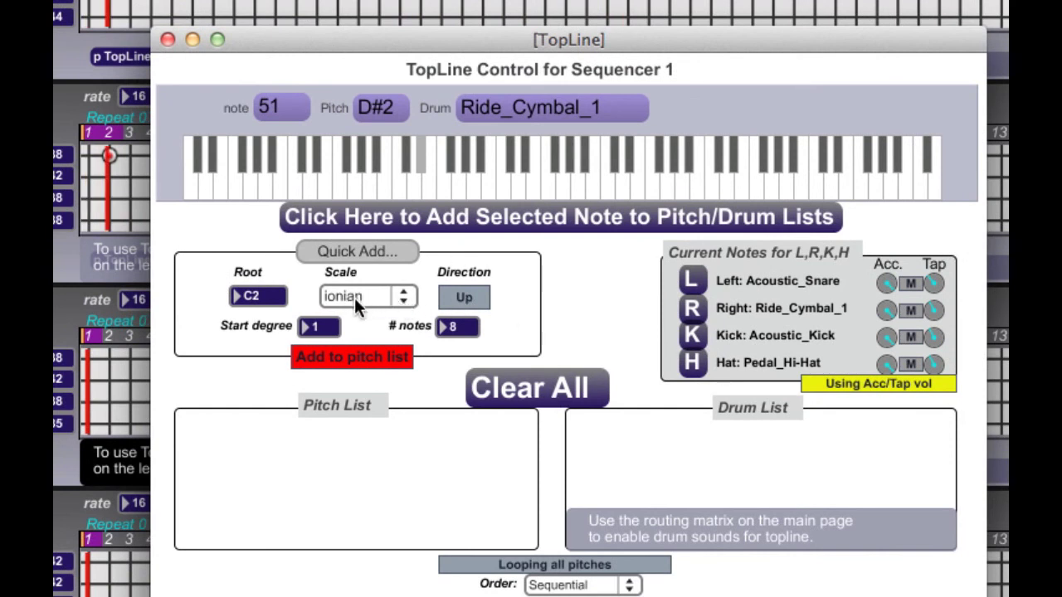
left_click(380, 354)
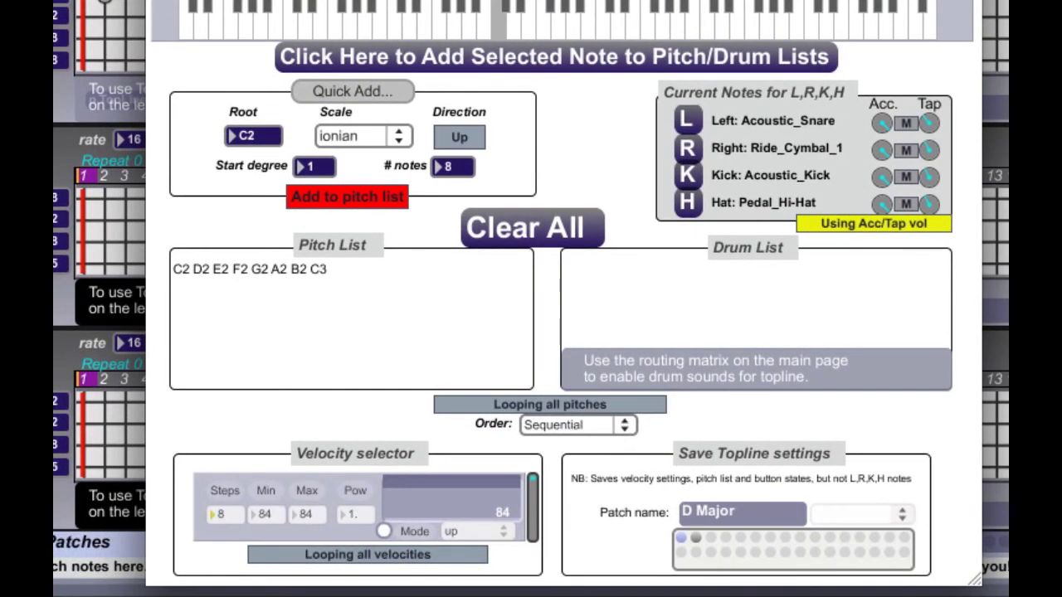
left_click_drag(228, 508, 263, 559)
left_click_drag(236, 508, 237, 497)
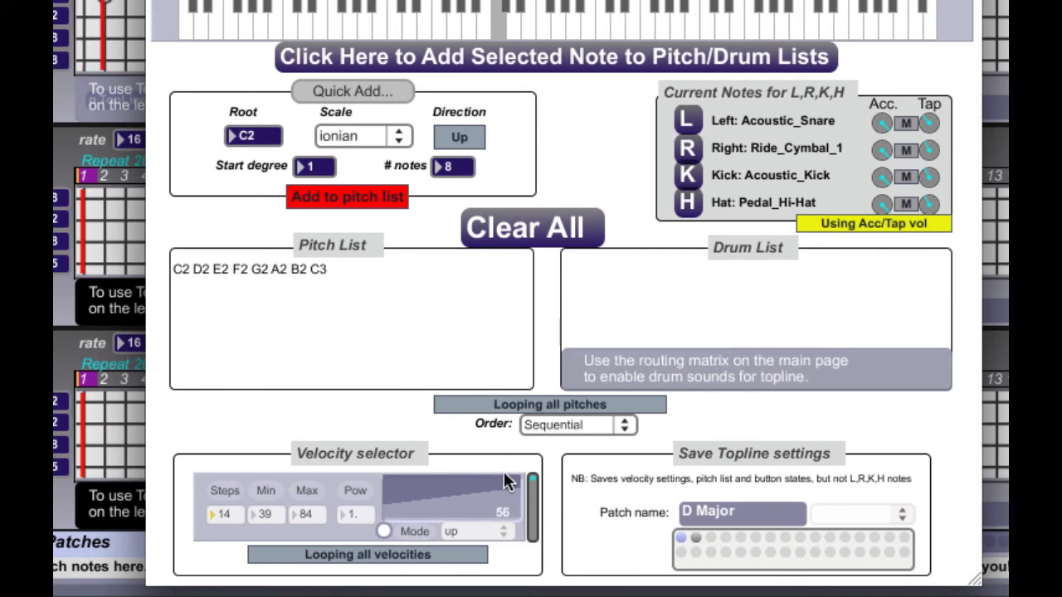
- Reduce the TopLine velocity steps to 3 (39–84), then briefly play the sequence and stop it
left_click(224, 511)
type("3")
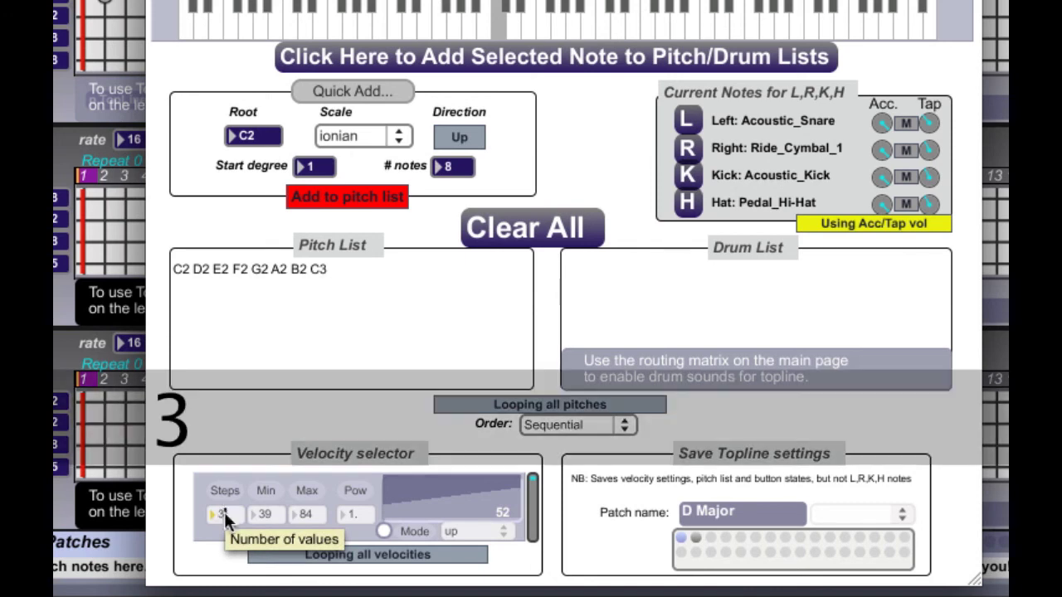
key("Return")
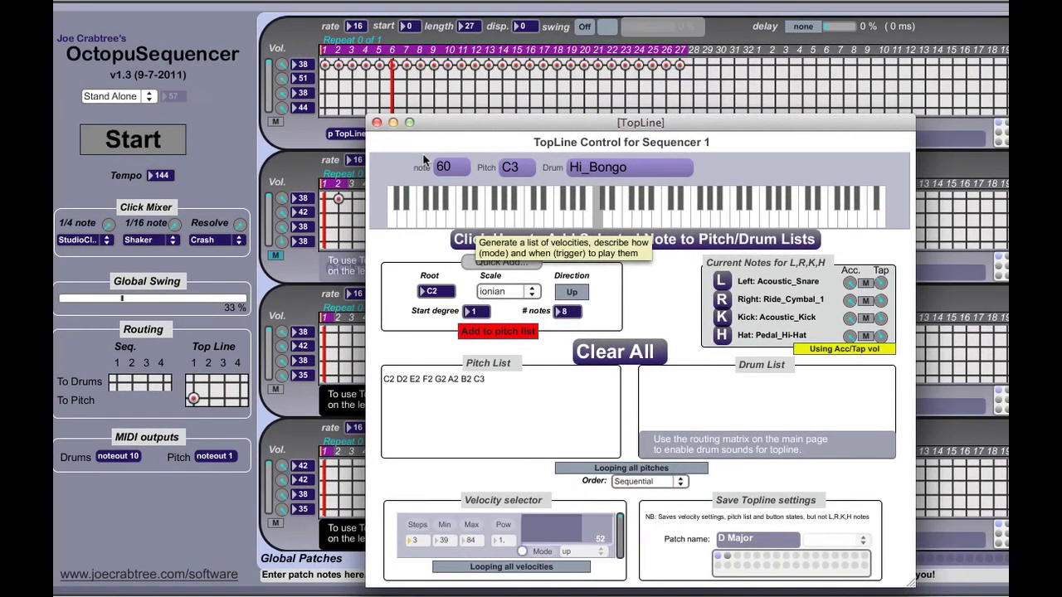
key("space")
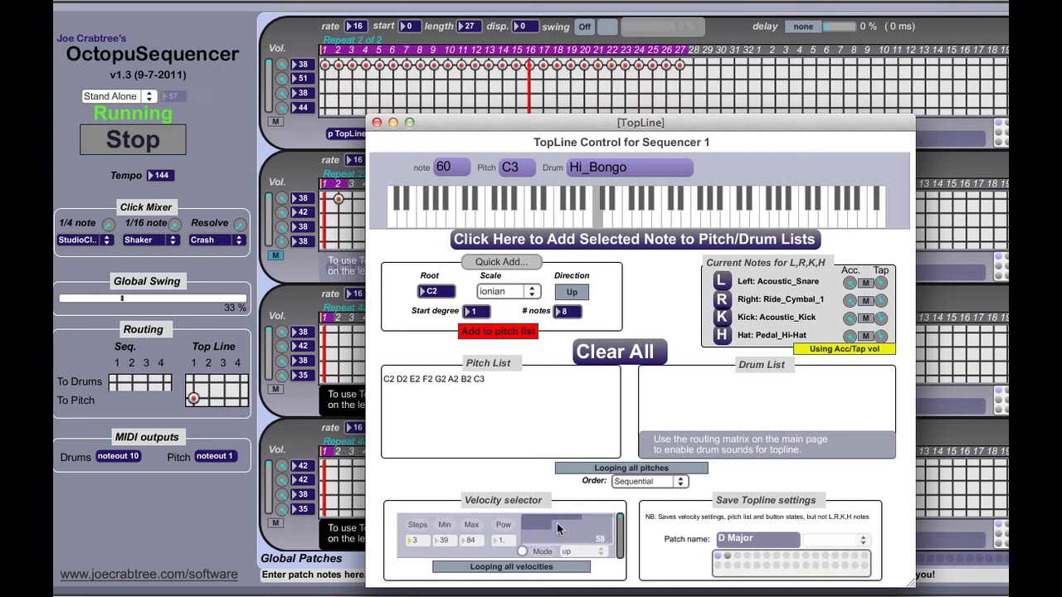
key("space")
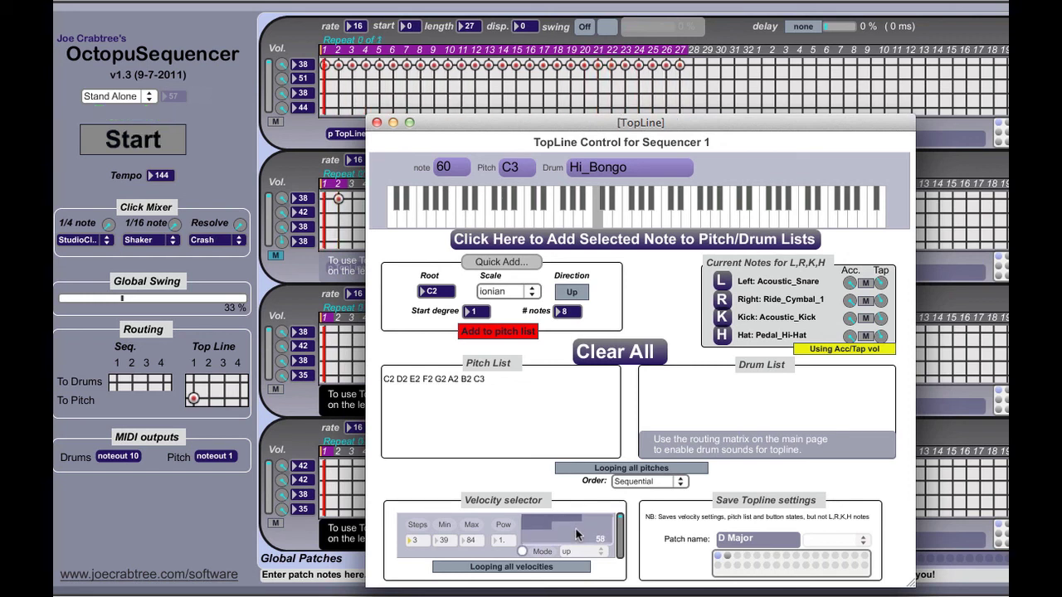